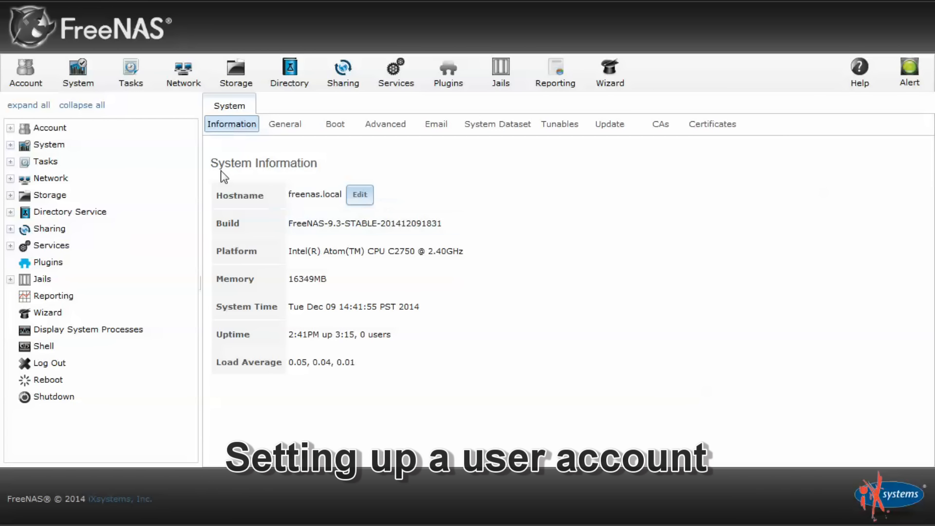
Start a new user under Account > Users and enter its username
click(14, 126)
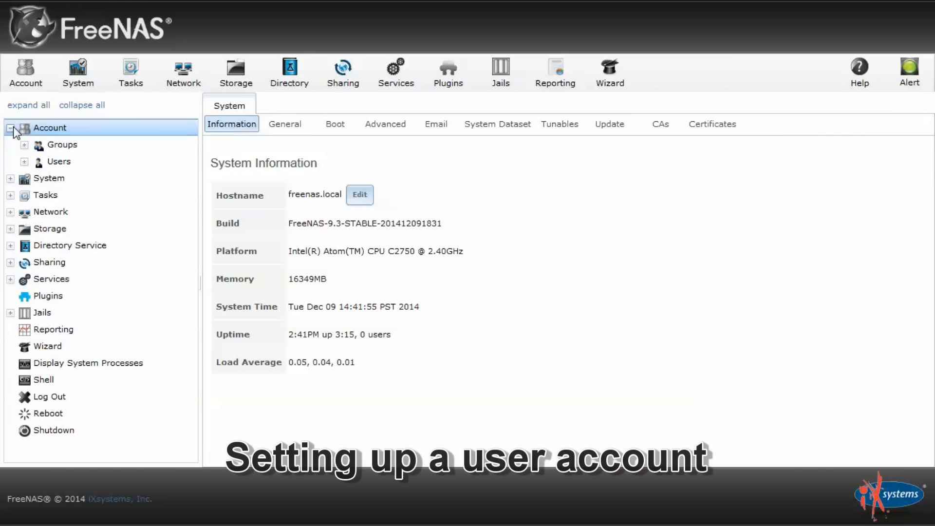
click(23, 162)
click(84, 181)
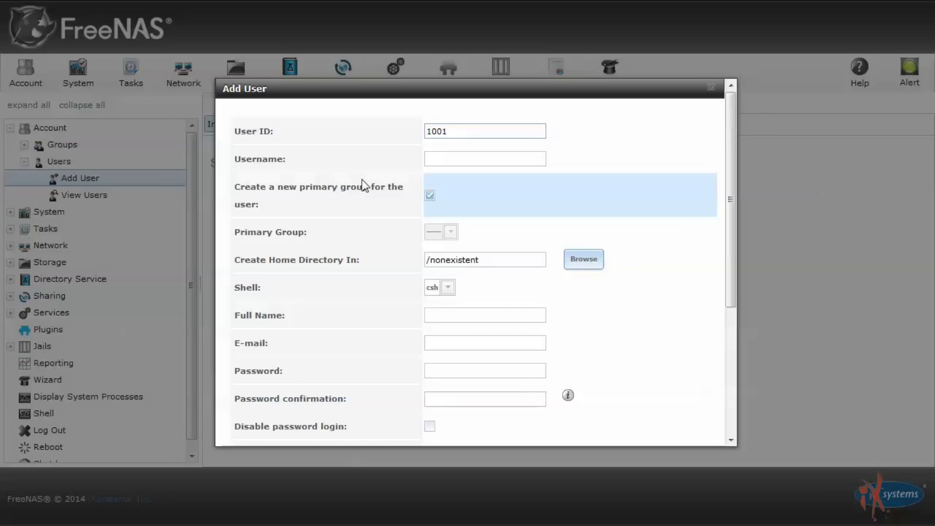
click(483, 158)
text(freenasiscool)
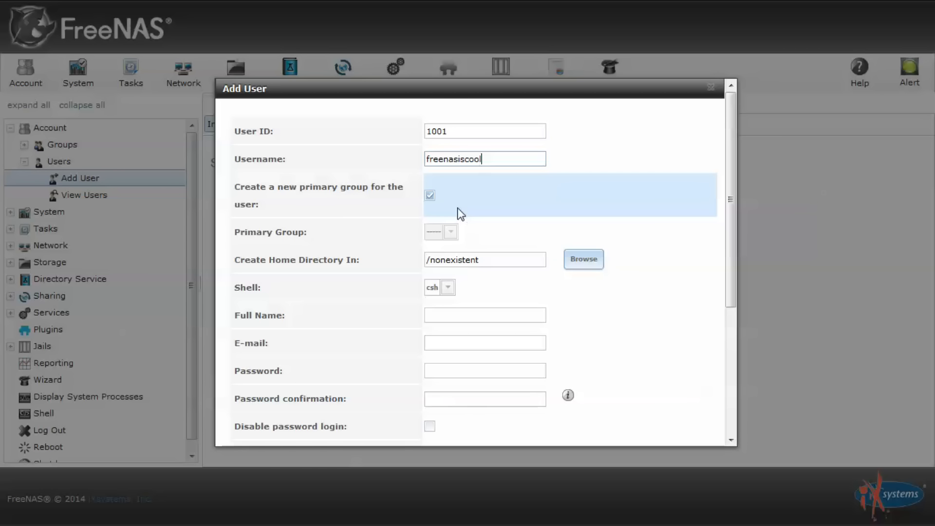
scroll(460, 196, down, 2)
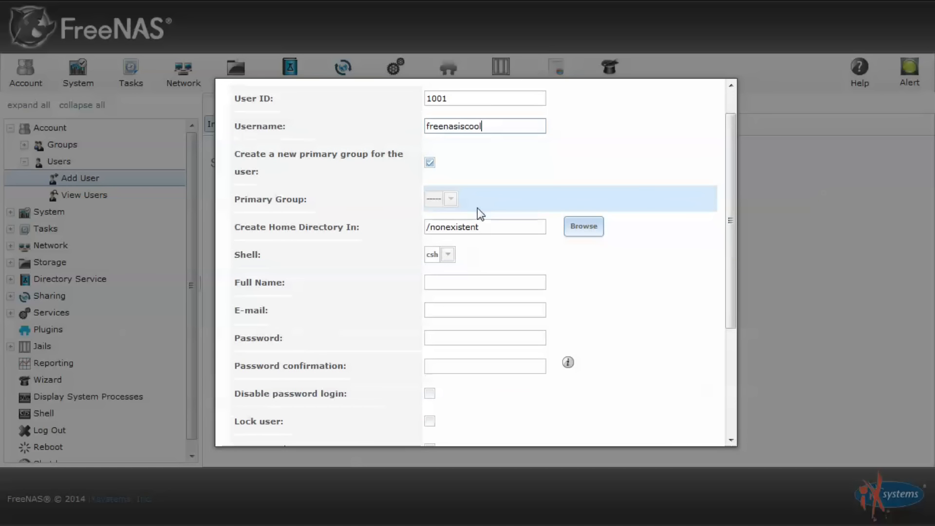
scroll(477, 214, down, 2)
Fill in the user's full name and password with confirmation, then save the account
click(470, 215)
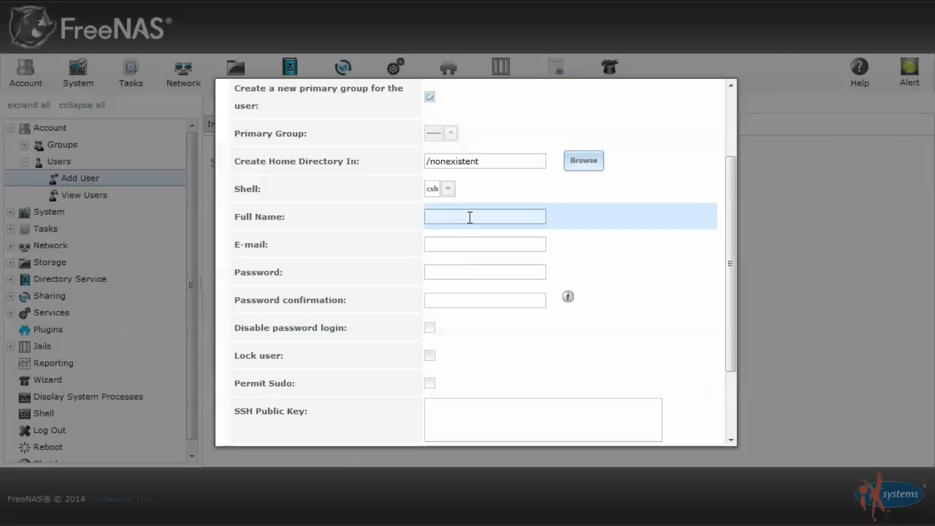
text(I Am Awesom)
key(Tab)
key(Tab)
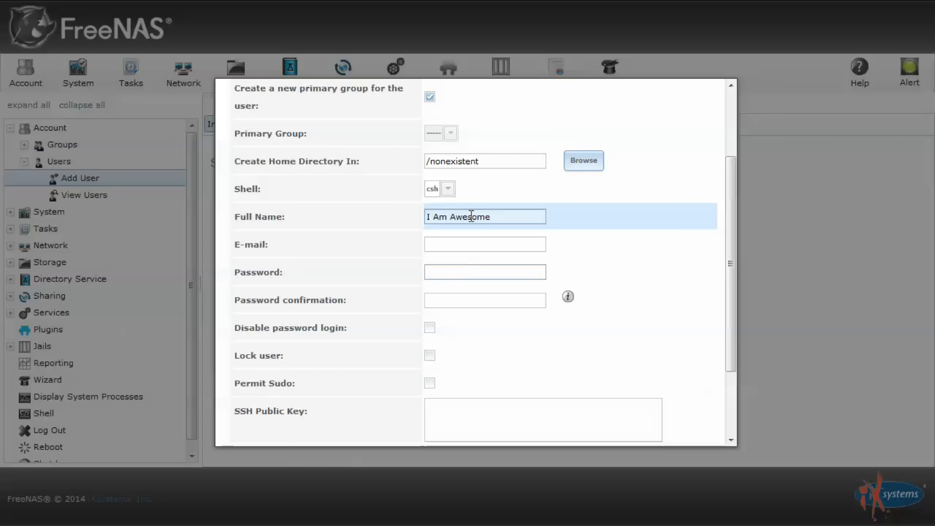
text(••••••••)
key(Tab)
text(••••••••)
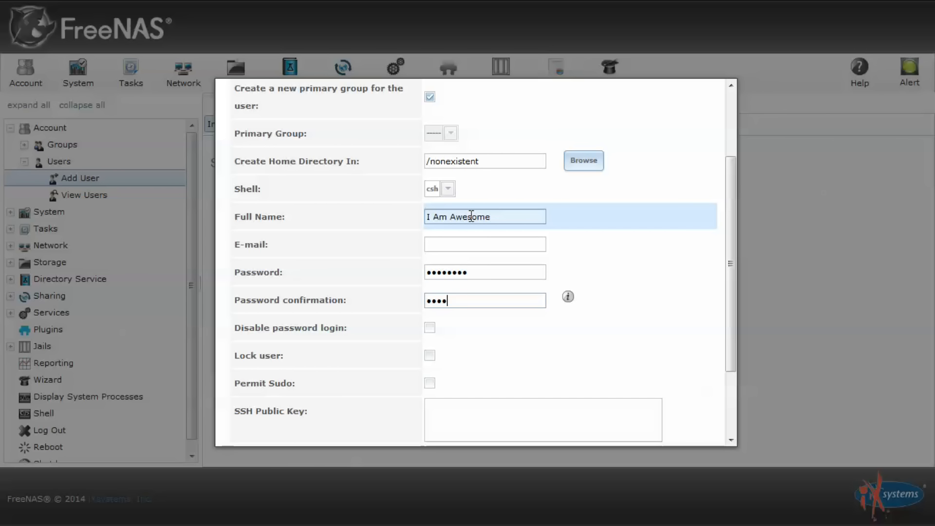
scroll(471, 216, down, 3)
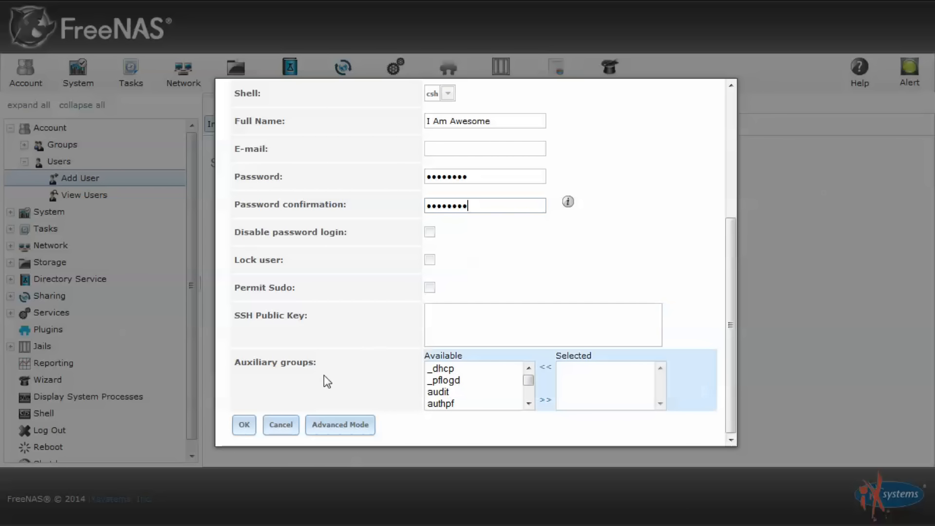
click(244, 425)
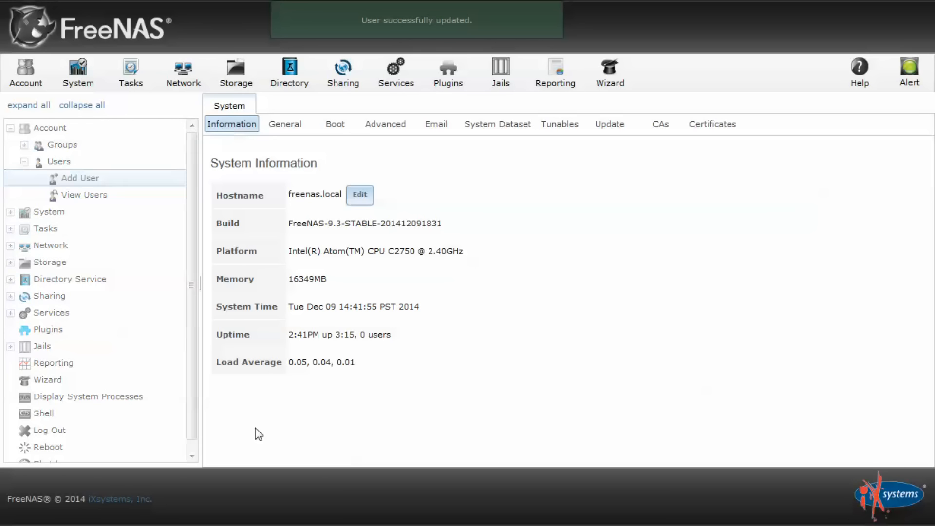
click(24, 146)
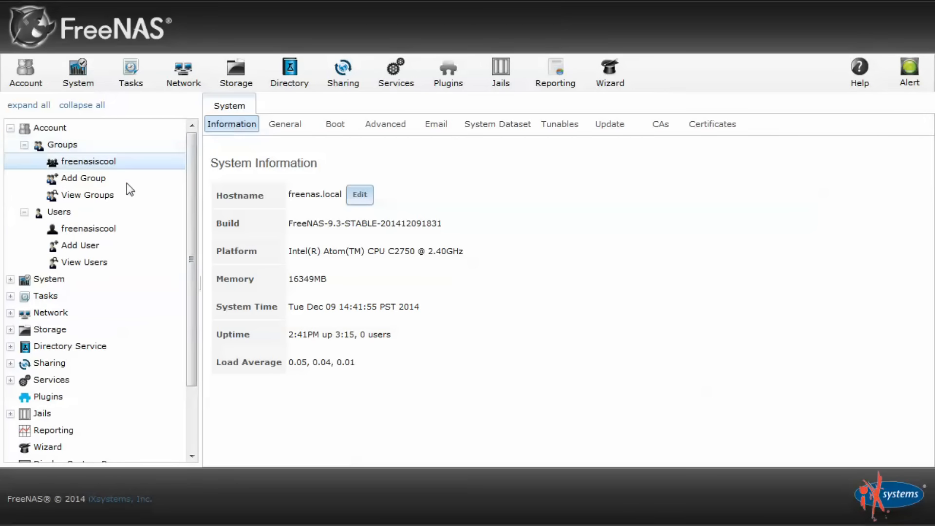
click(95, 181)
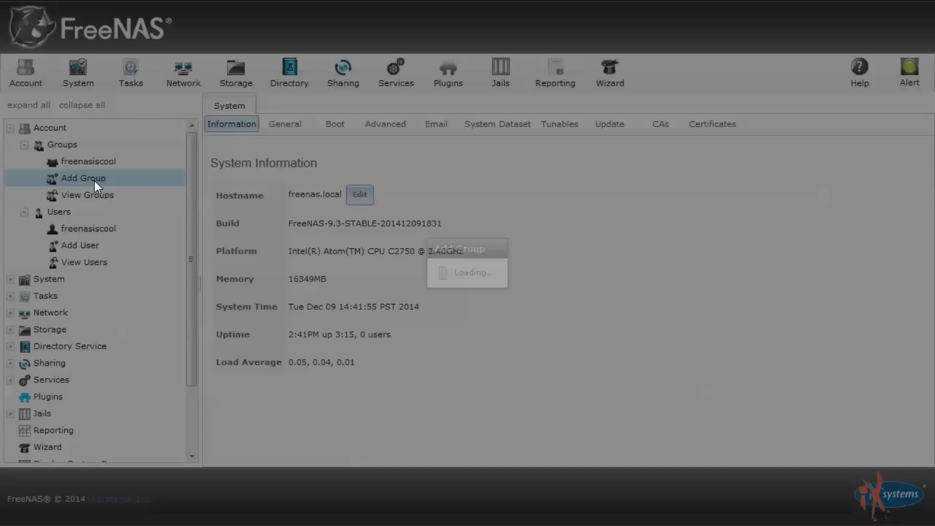
drag(485, 224, 476, 227)
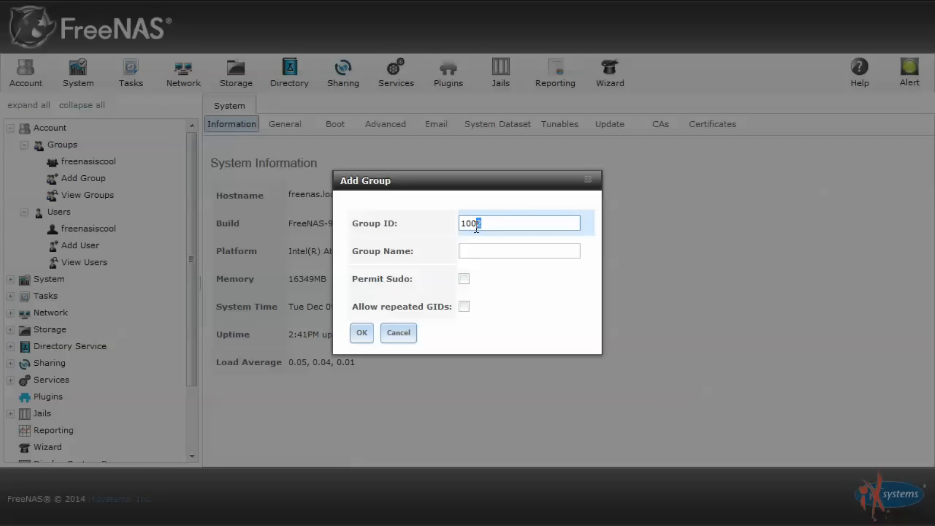
text(1)
click(501, 249)
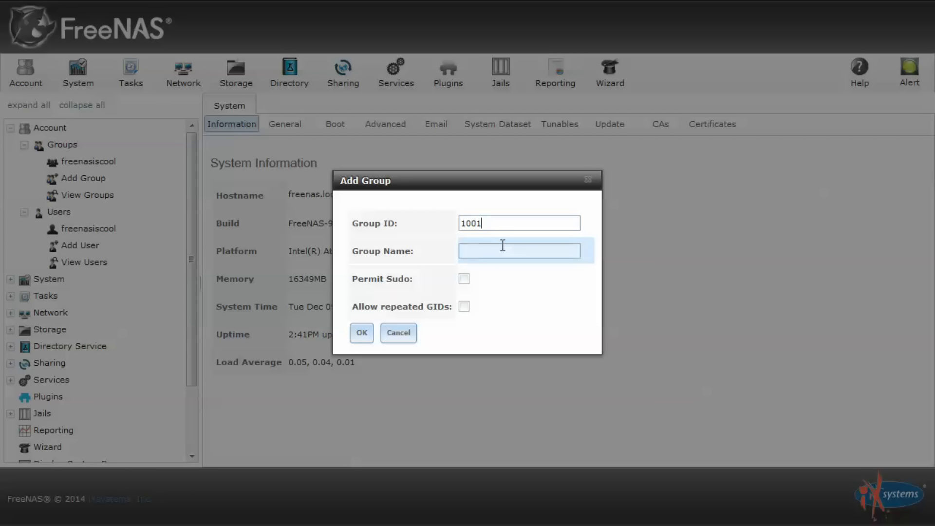
click(588, 180)
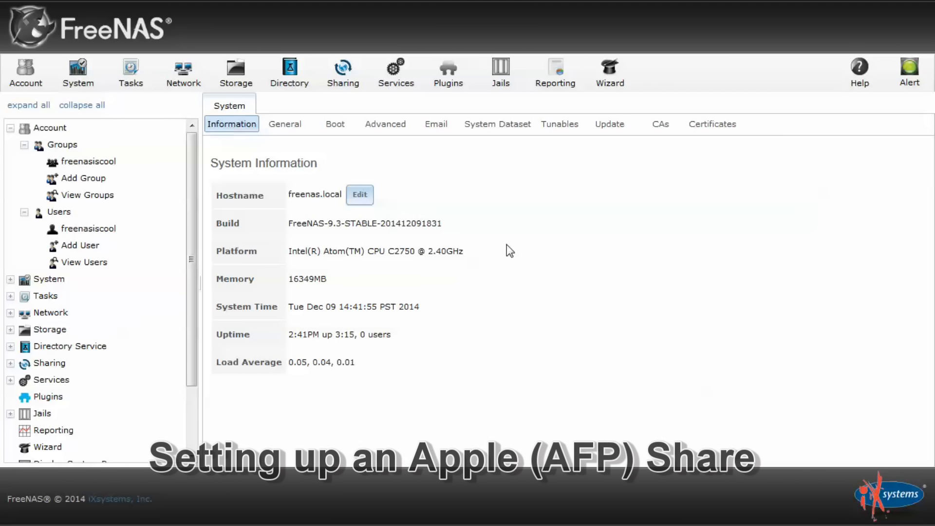
Create the appleset dataset under yourvolume with Mac share type, then select it
click(236, 87)
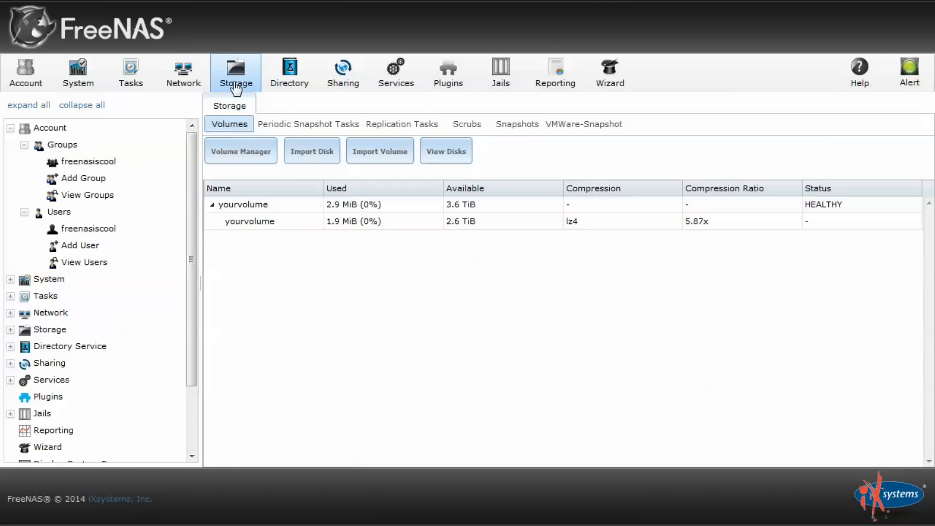
click(272, 223)
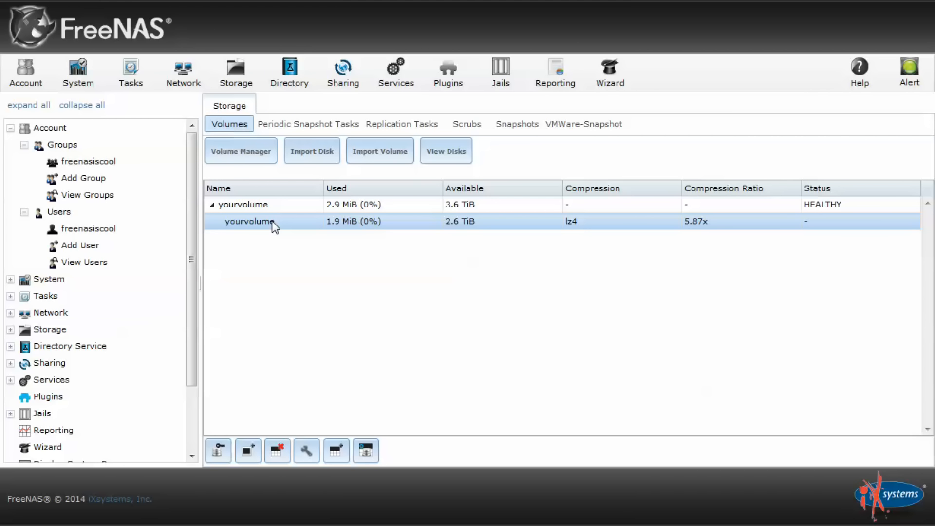
click(339, 461)
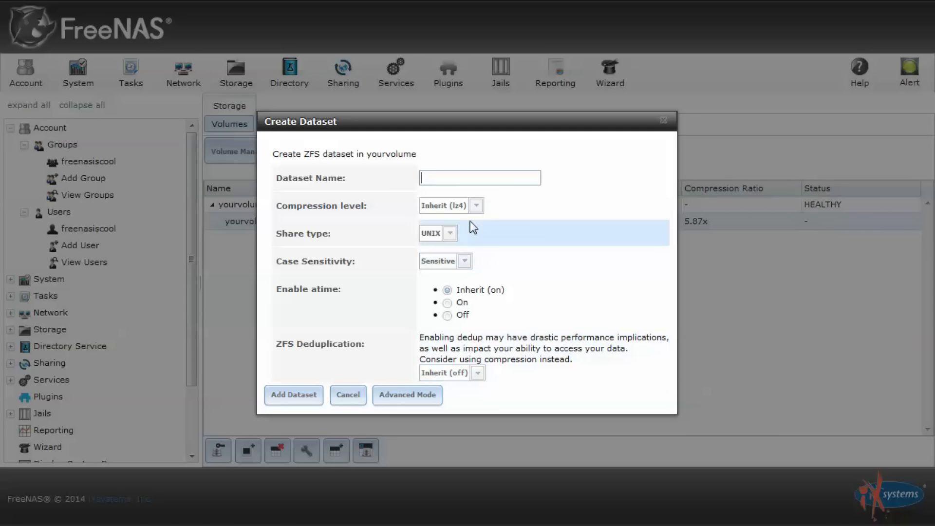
click(482, 176)
text(apple)
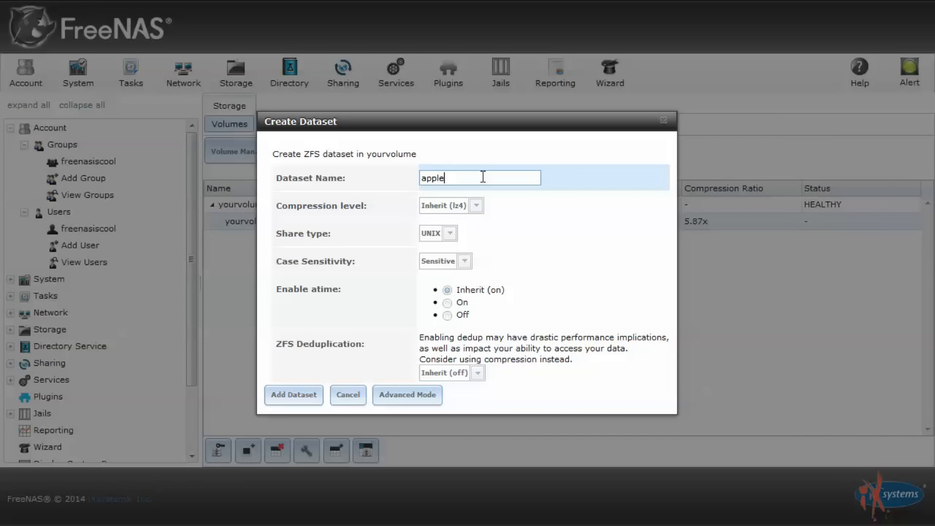
click(450, 233)
click(434, 281)
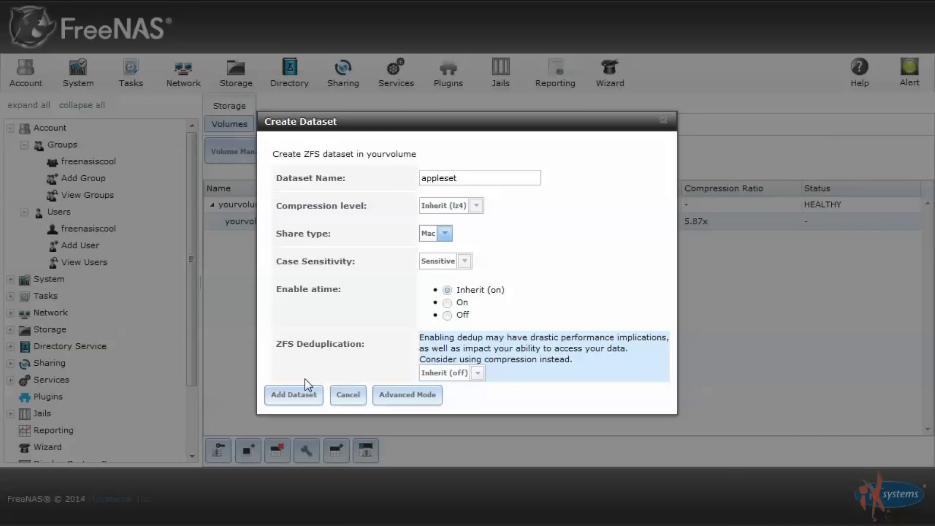
click(294, 395)
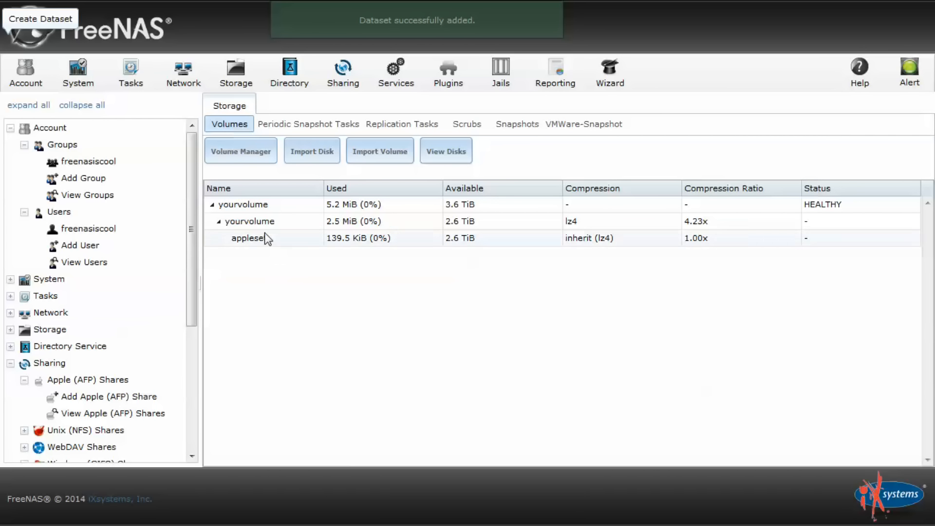
click(264, 234)
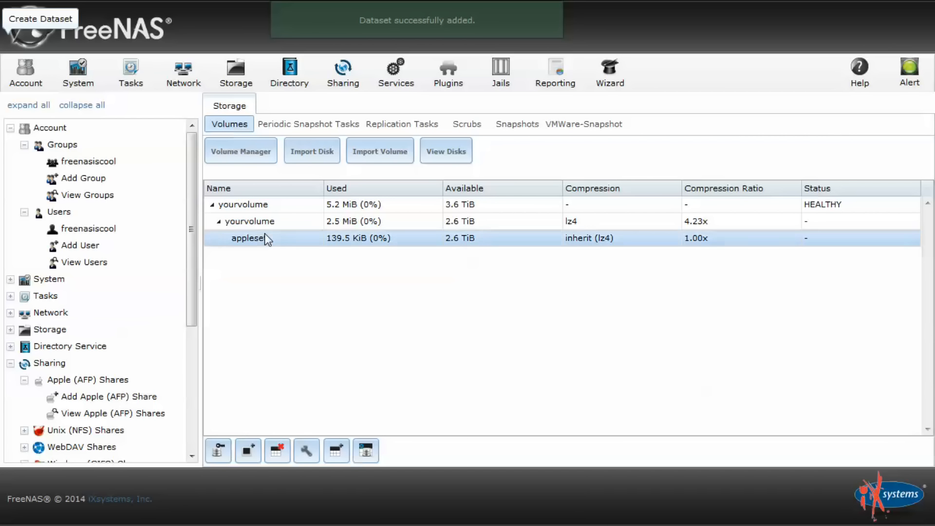
Set appleset's owner group to the new user's group with group write and apply
click(219, 450)
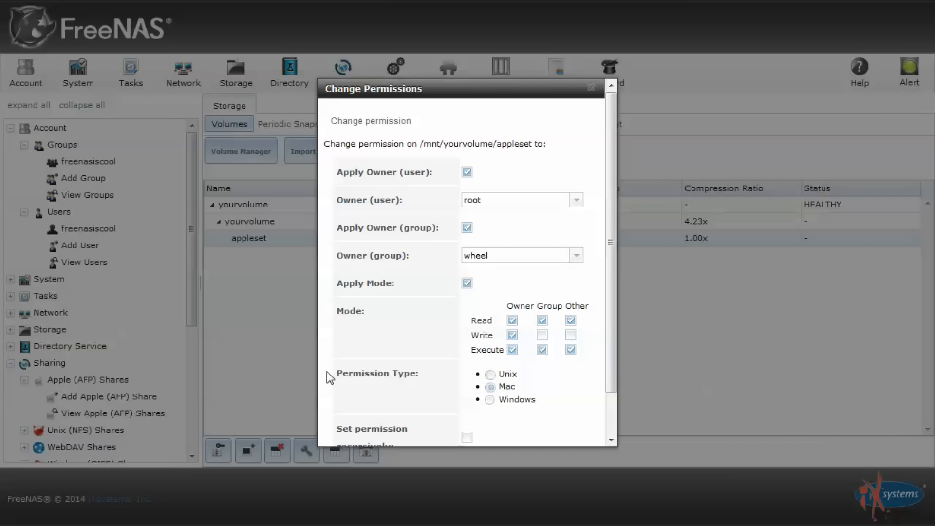
click(576, 257)
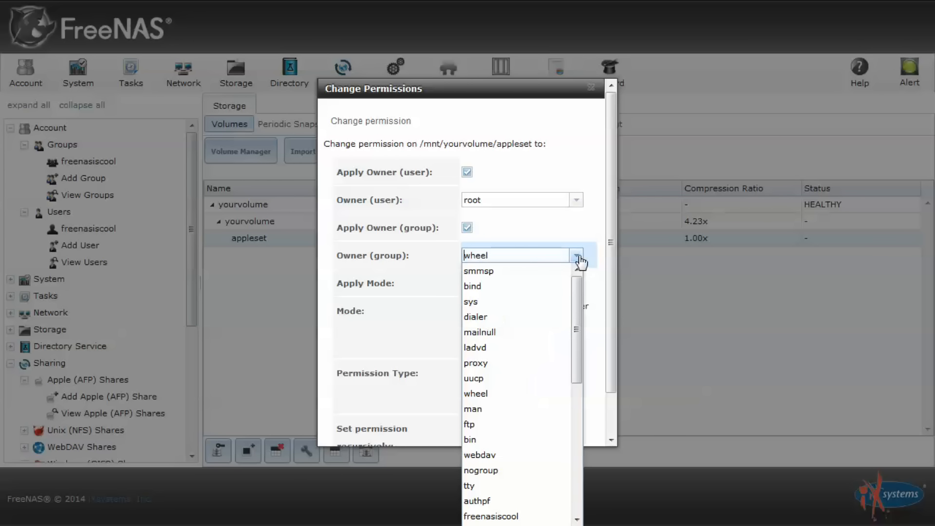
scroll(548, 370, down, 3)
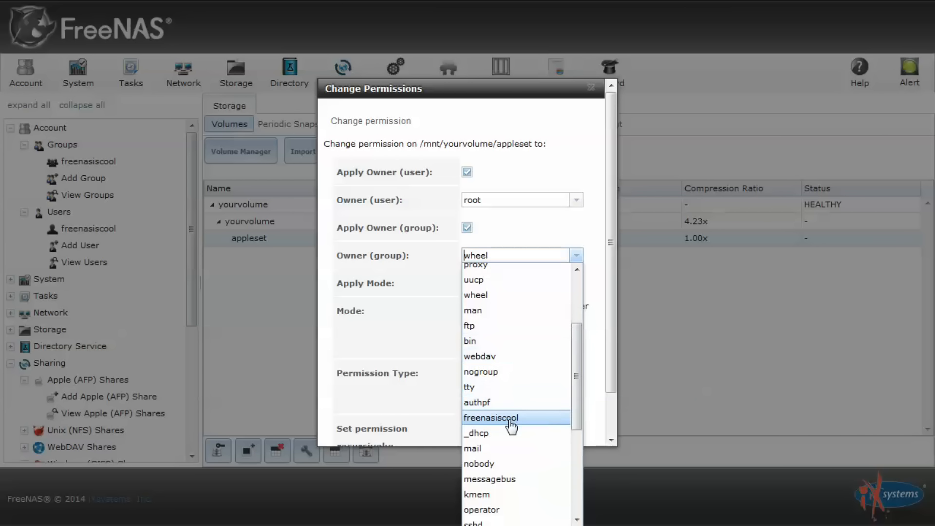
click(509, 419)
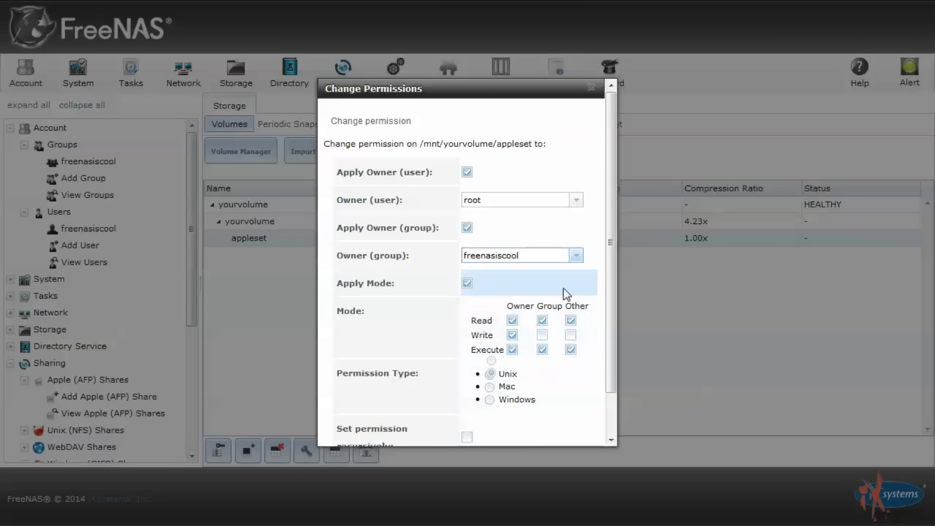
scroll(562, 289, down, 2)
click(542, 292)
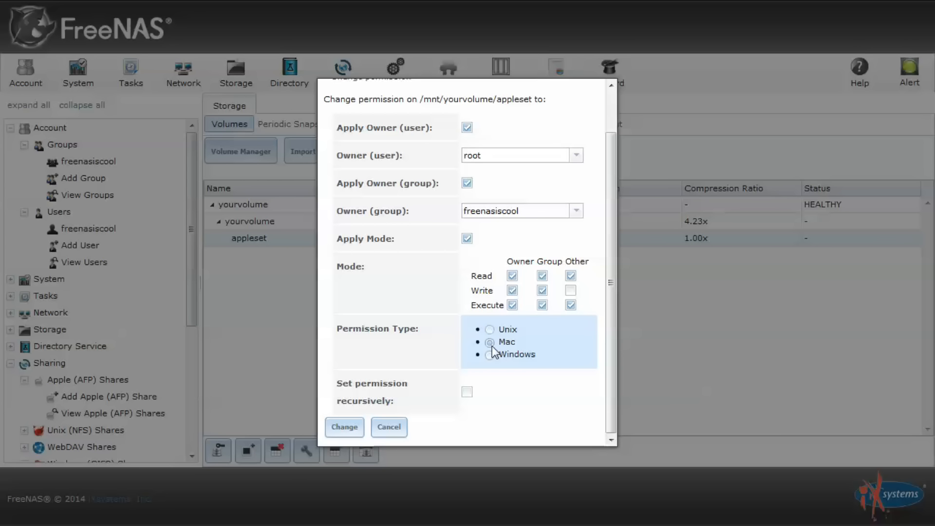
click(348, 430)
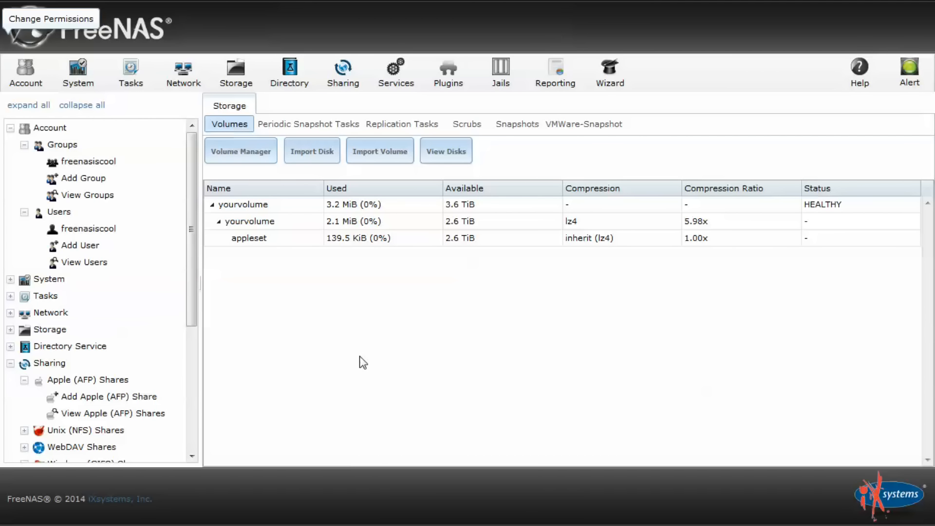
Start an AFP share named appleshare with path /mnt/yourvolume/appleset
scroll(73, 292, down, 3)
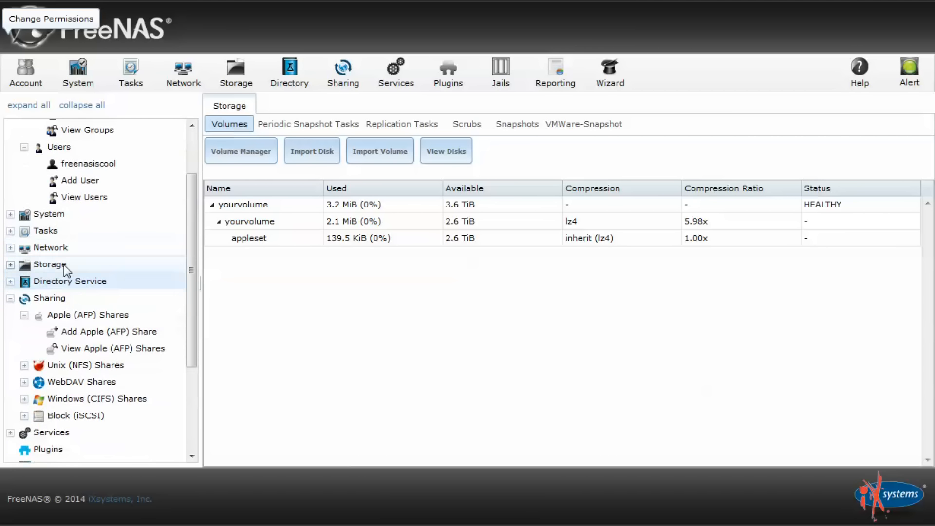
scroll(46, 304, down, 3)
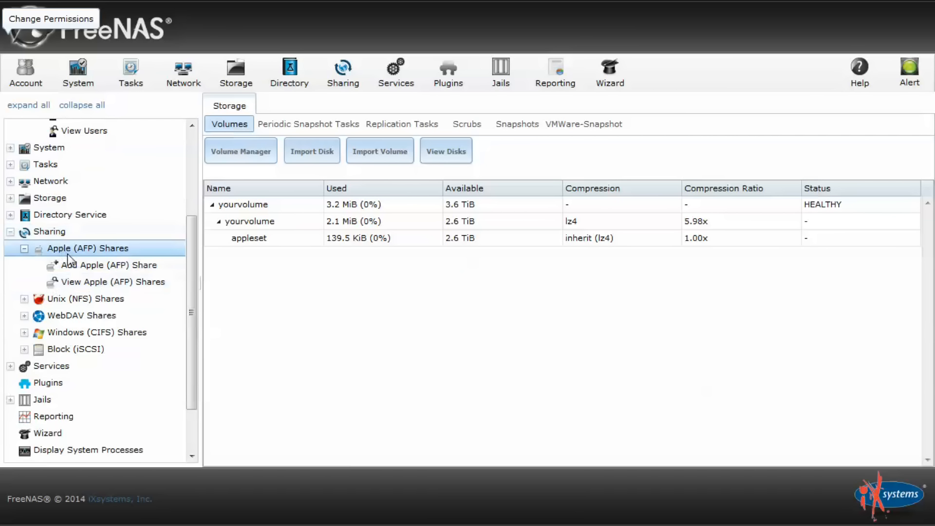
click(89, 270)
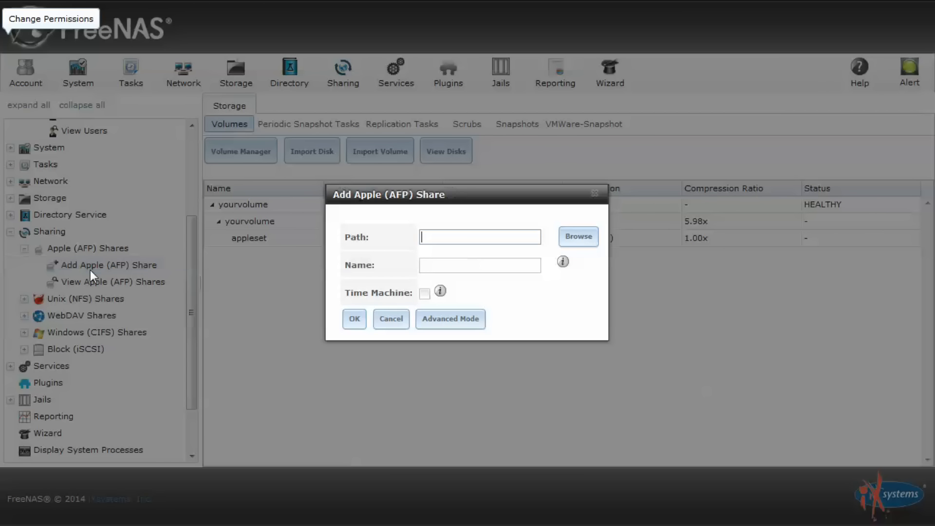
click(479, 267)
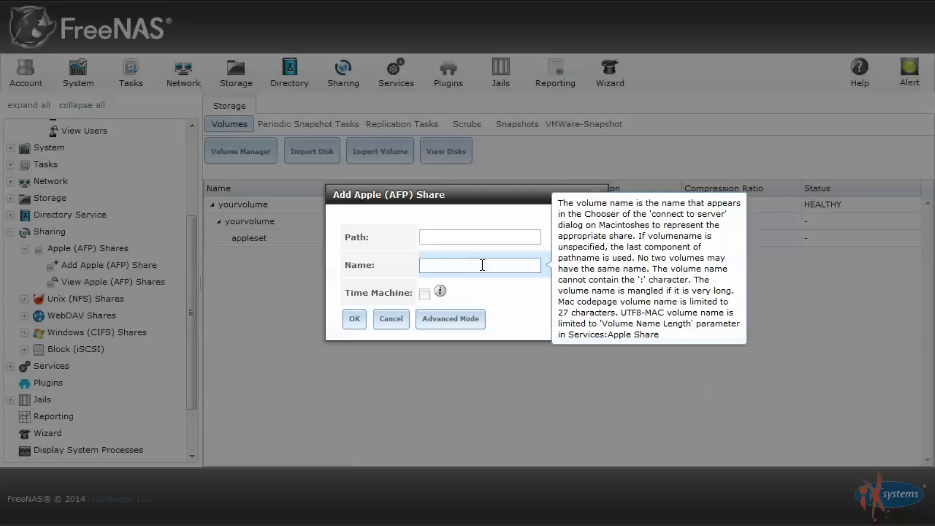
text(appleshare)
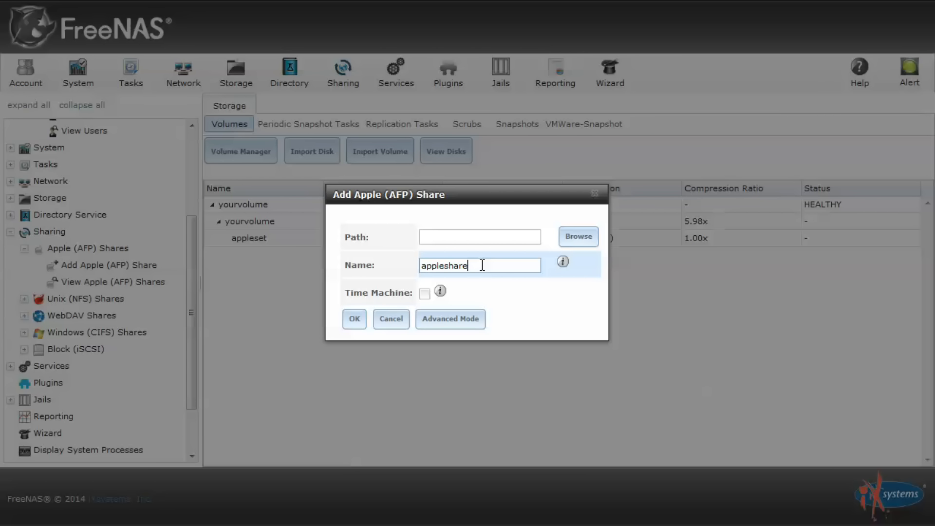
click(575, 237)
click(464, 187)
click(442, 183)
click(457, 199)
click(493, 217)
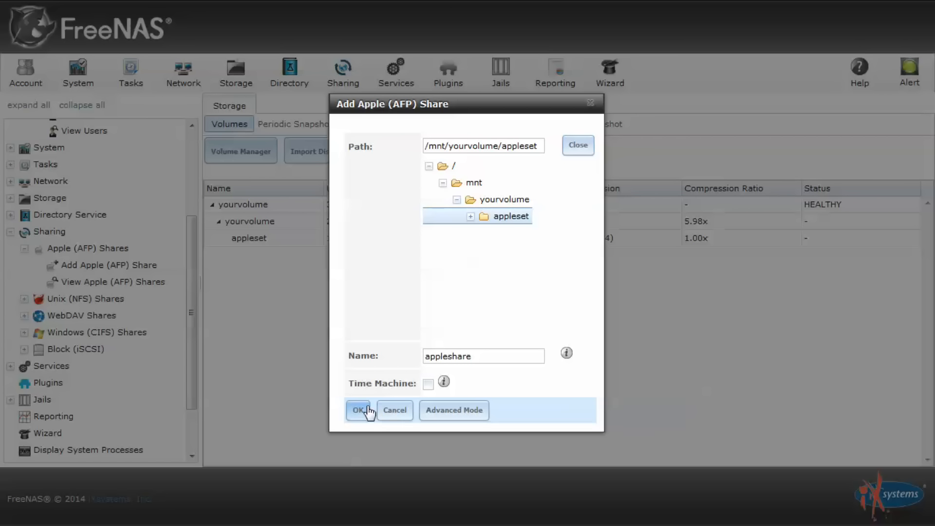
Allow owner, group and other execute plus group write defaults, save, and enable AFP
click(451, 411)
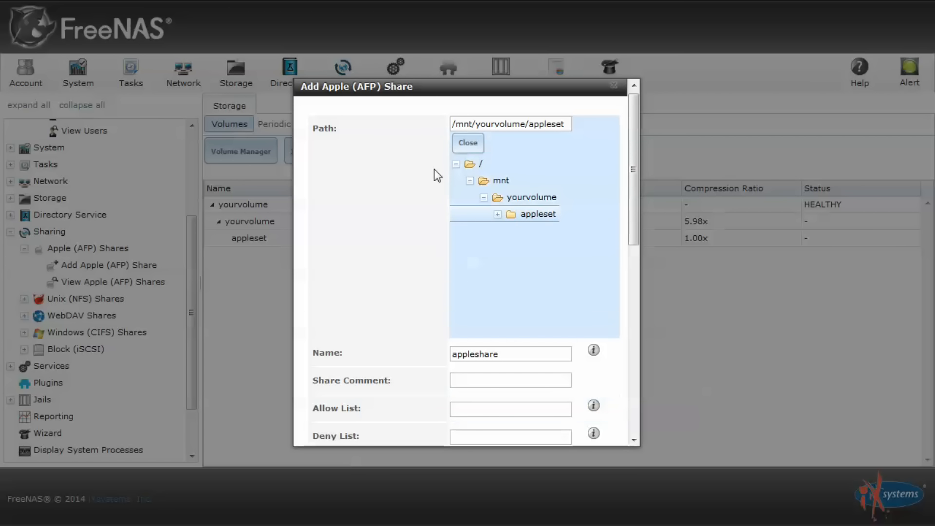
scroll(435, 203, down, 7)
scroll(435, 204, down, 3)
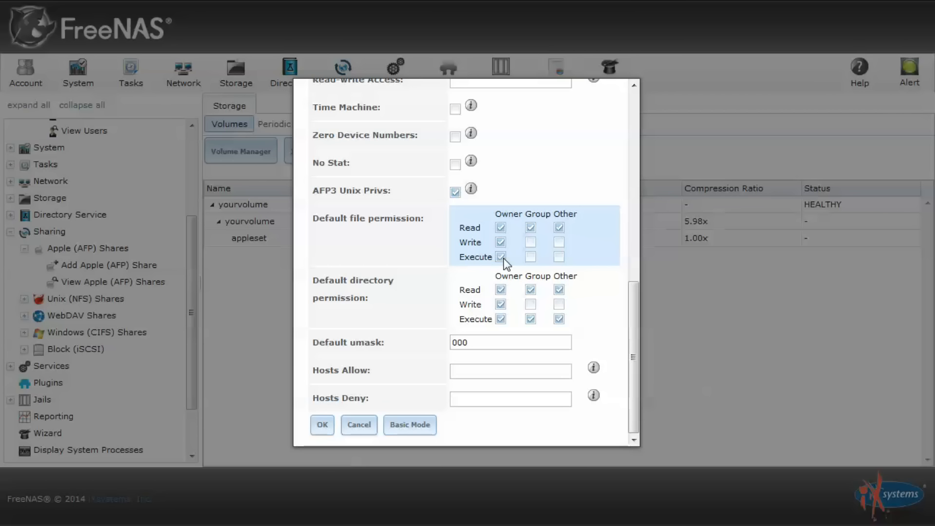
click(501, 257)
click(531, 257)
click(530, 242)
click(559, 257)
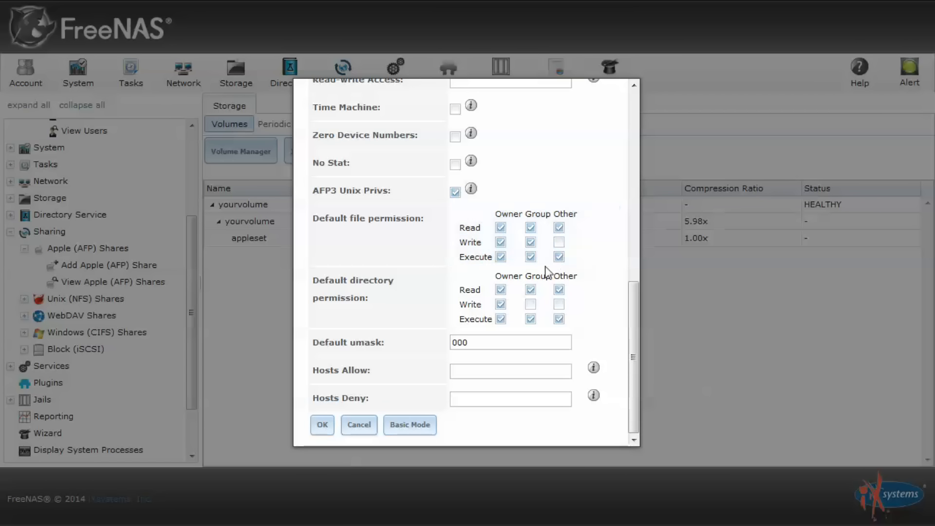
click(531, 305)
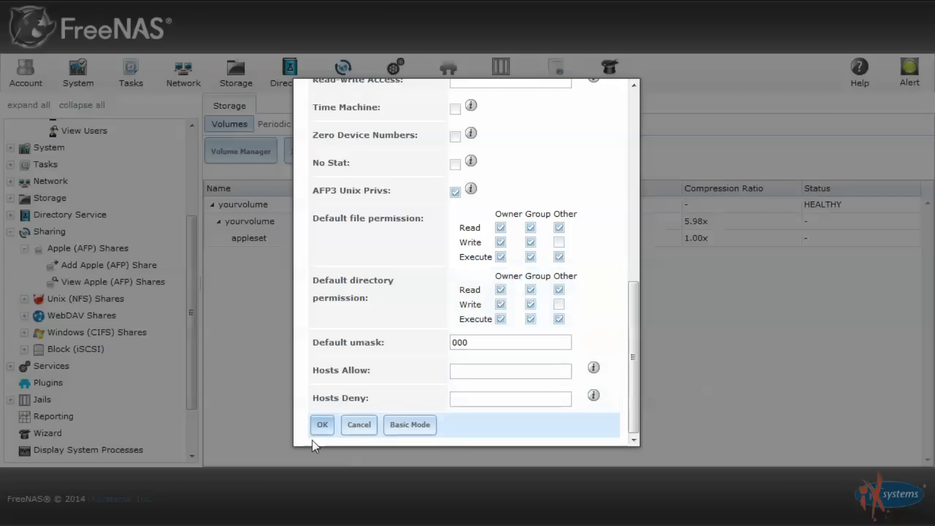
click(321, 429)
click(407, 288)
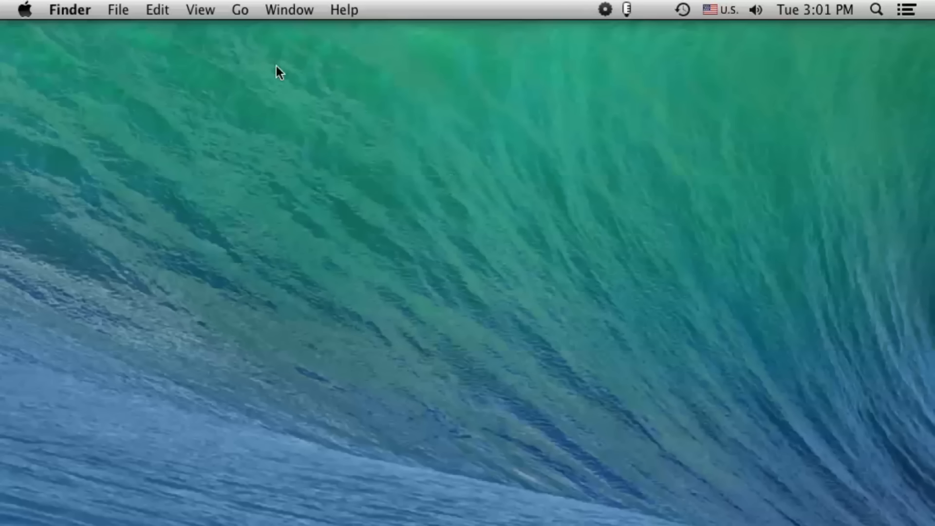
Connect Finder to AFP://10.2.1.237 and sign in with the NAS user's name and password
click(240, 10)
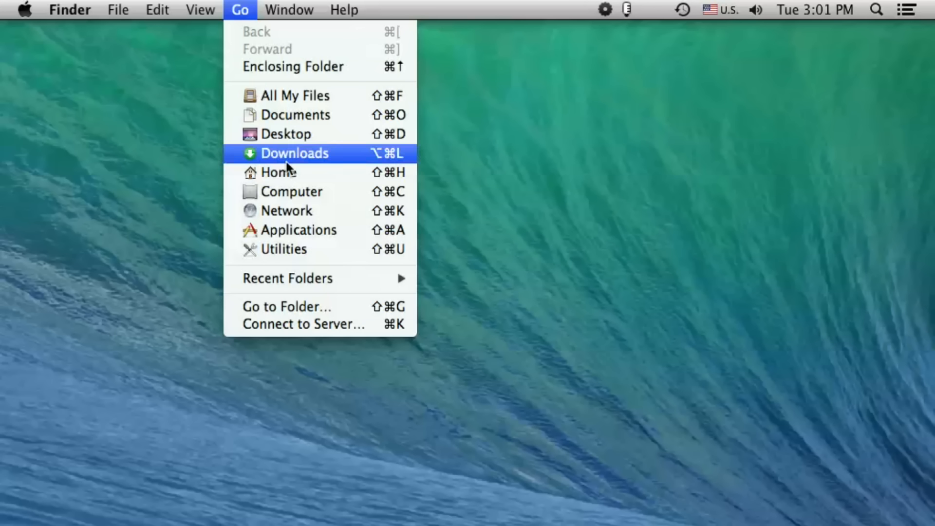
click(332, 325)
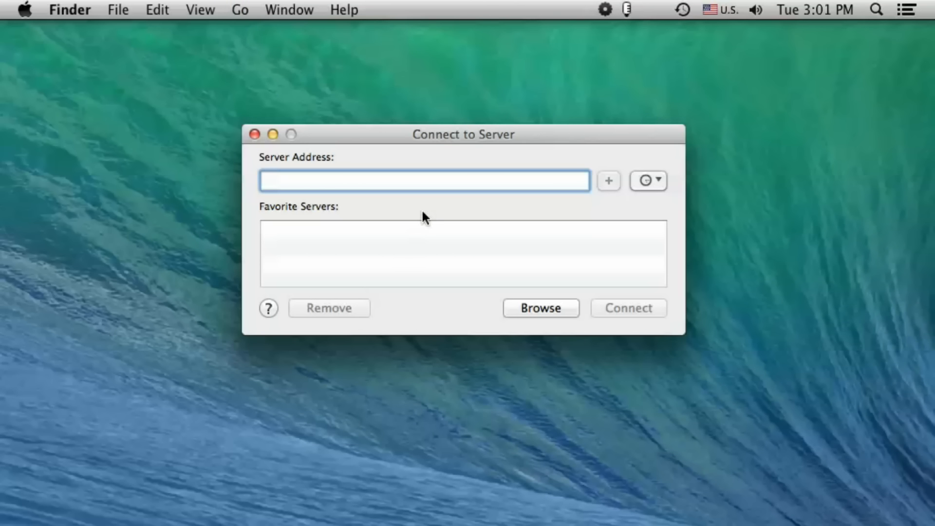
text(AFP)
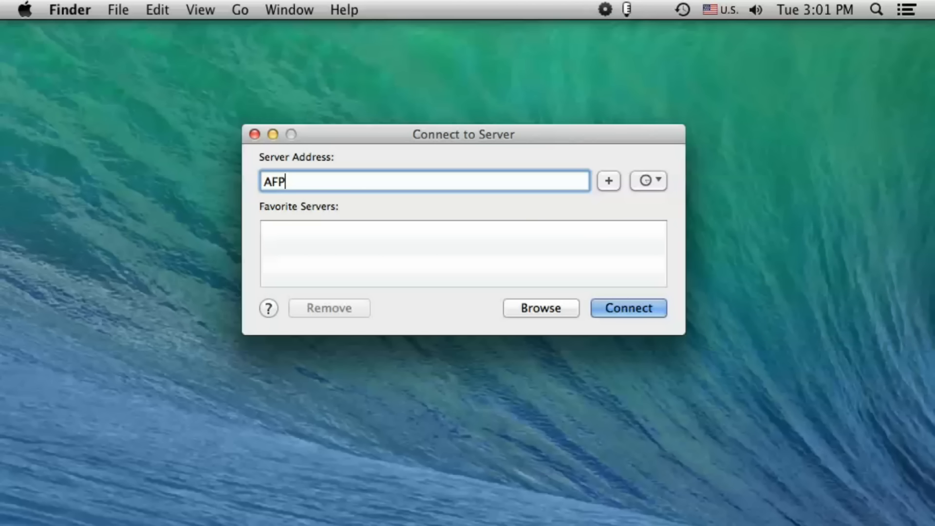
text(://10.2.1.237)
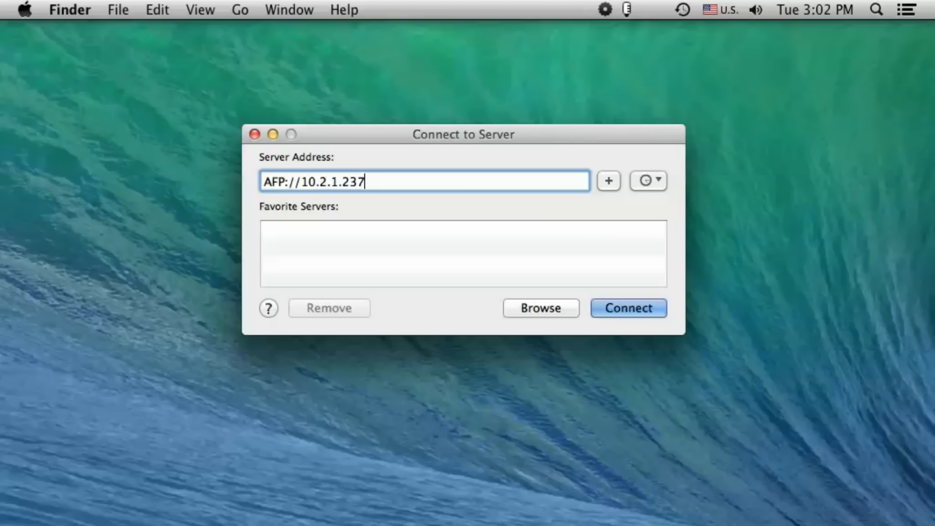
click(630, 304)
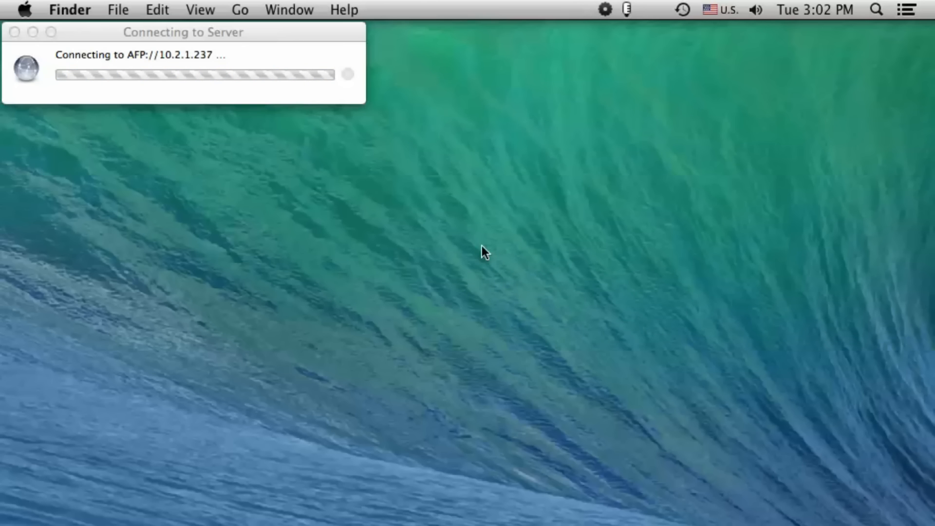
double_click(492, 215)
text(freenasiscool)
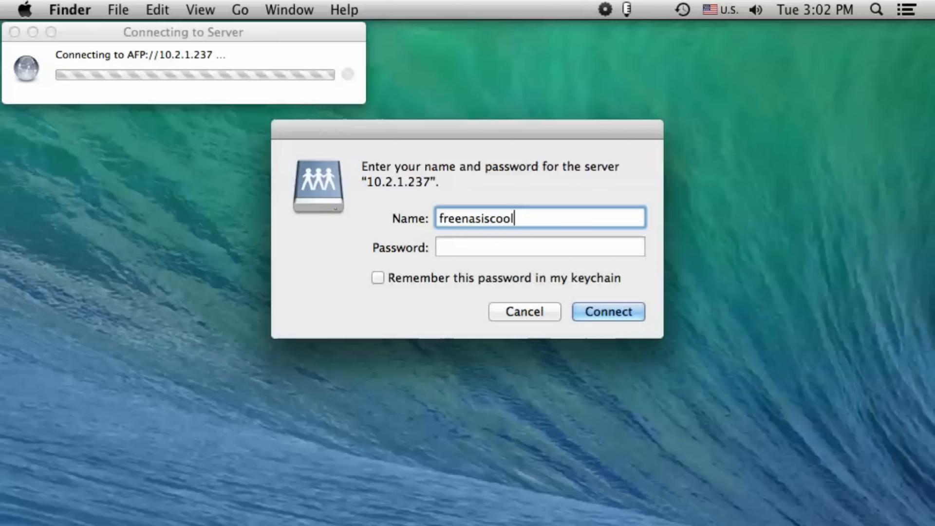
key(Tab)
text(*********)
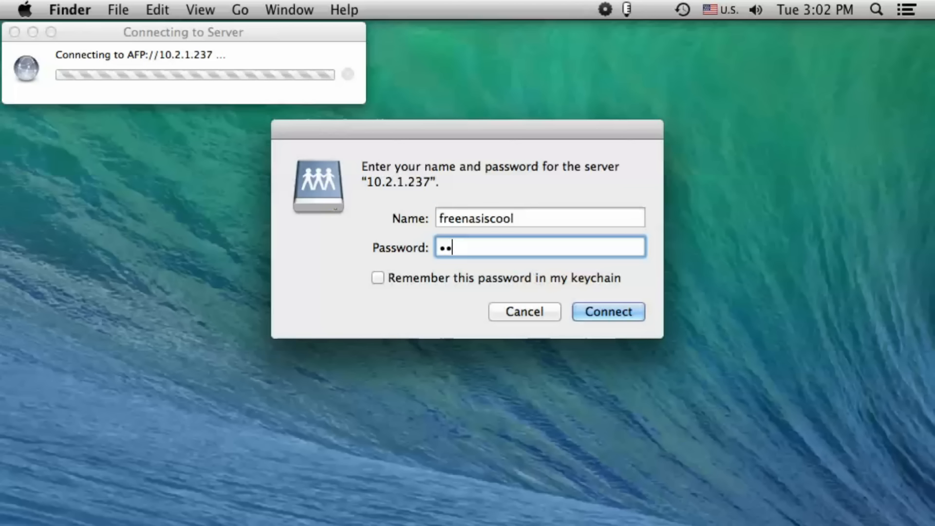
key(Return)
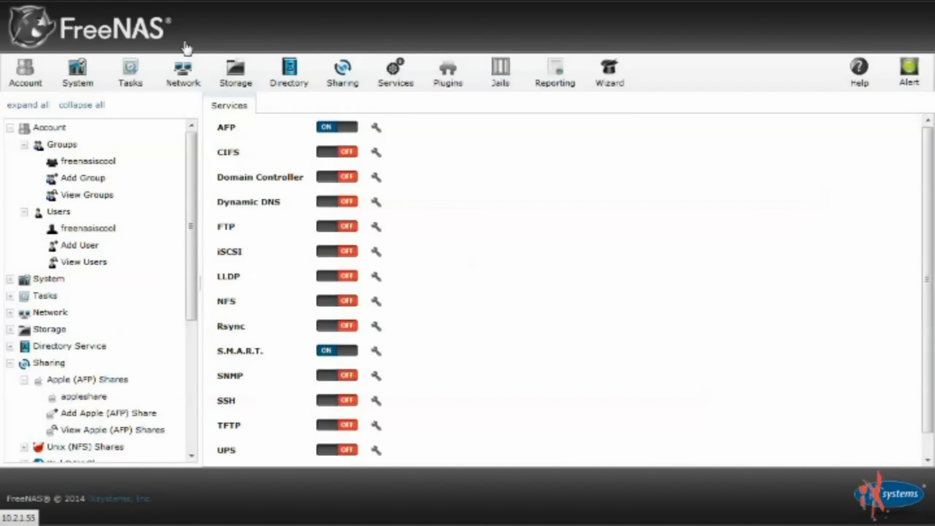
Begin a new dataset tmachineset under yourvolume with Mac share type
click(238, 78)
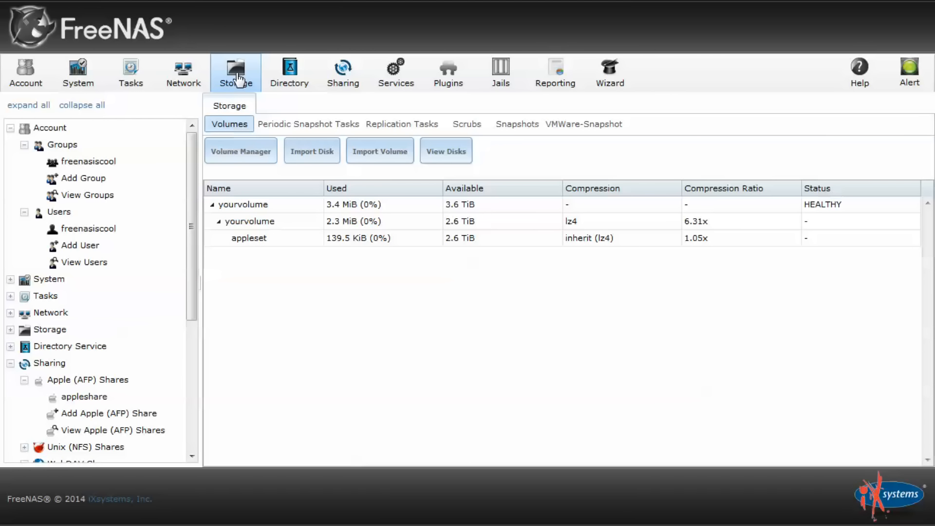
click(264, 222)
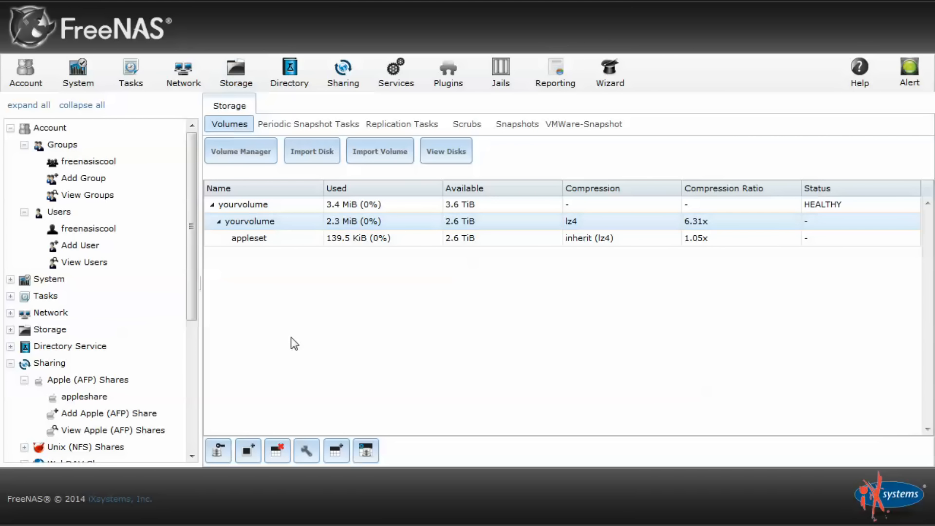
click(342, 453)
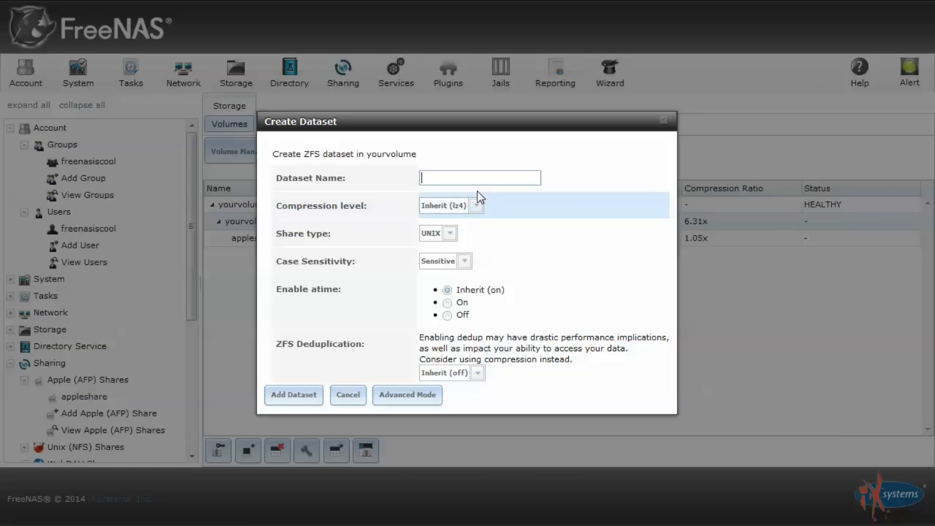
click(475, 178)
text(tmachineset)
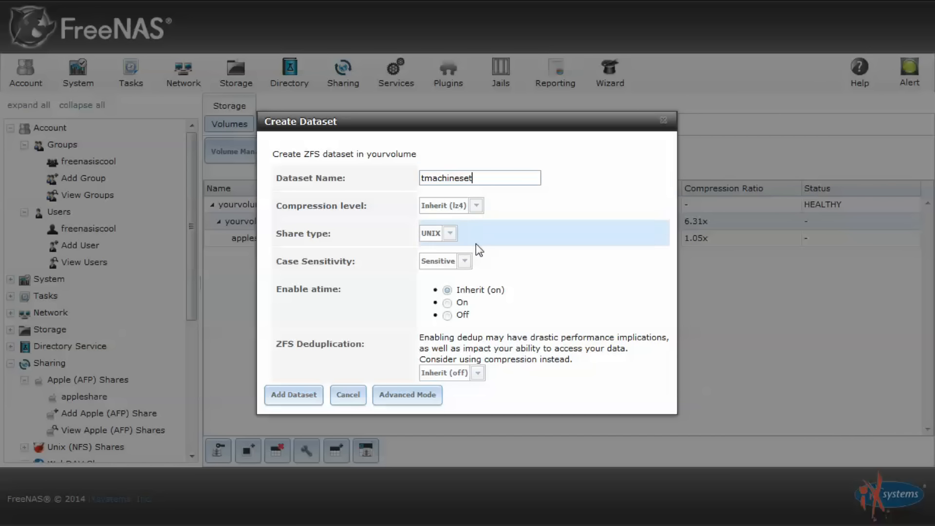
click(455, 237)
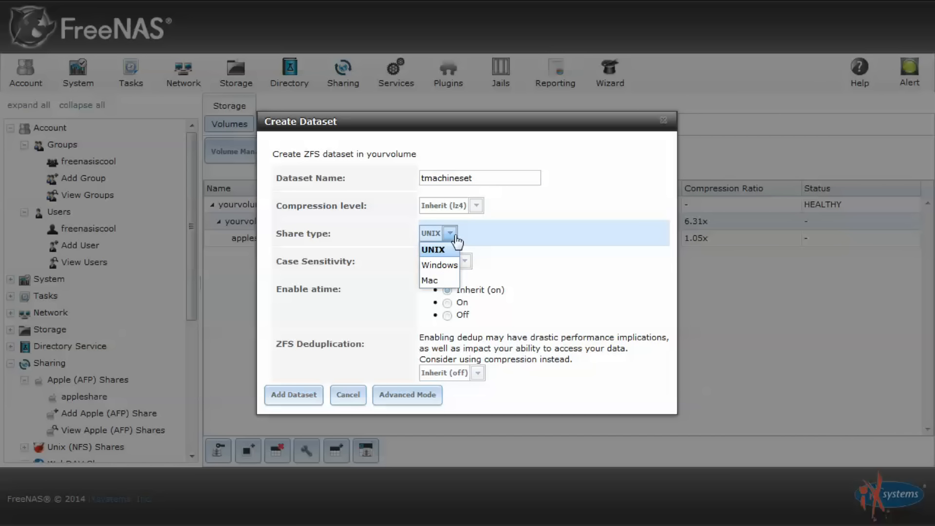
click(434, 281)
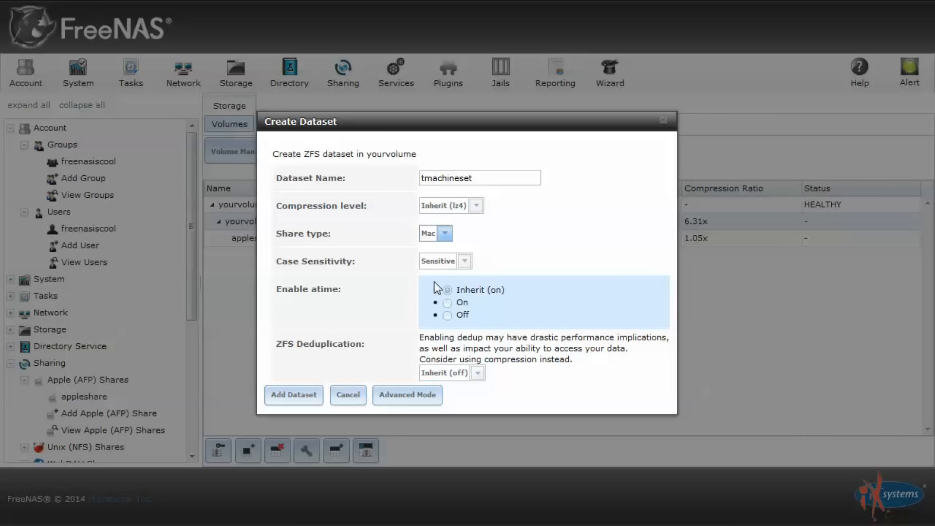
Set the dataset quota to 100 GiB in advanced options and create tmachineset
click(392, 397)
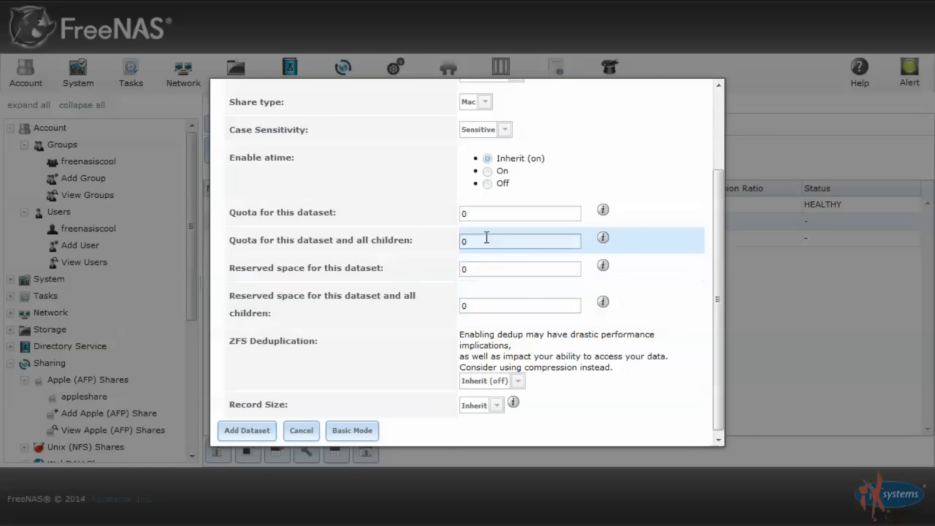
mouse_move(600, 216)
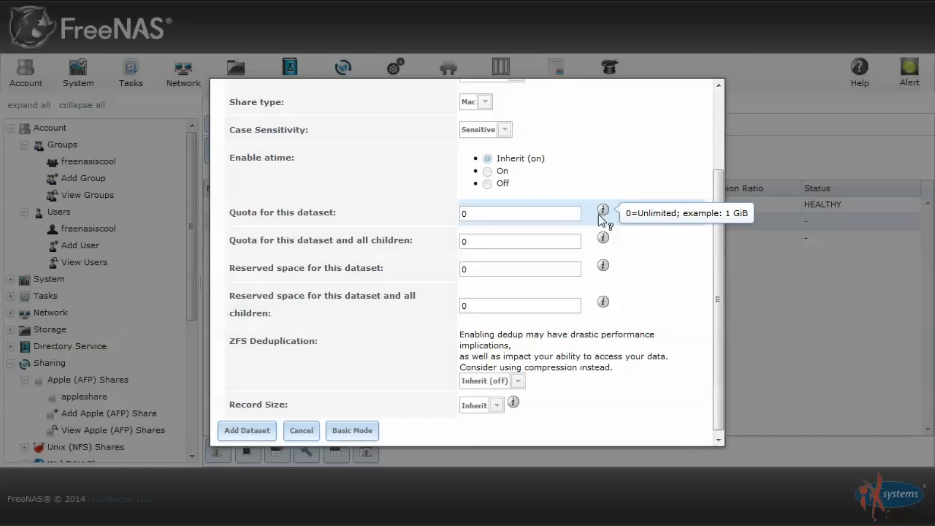
click(568, 215)
key(BackSpace)
text(100 GiB)
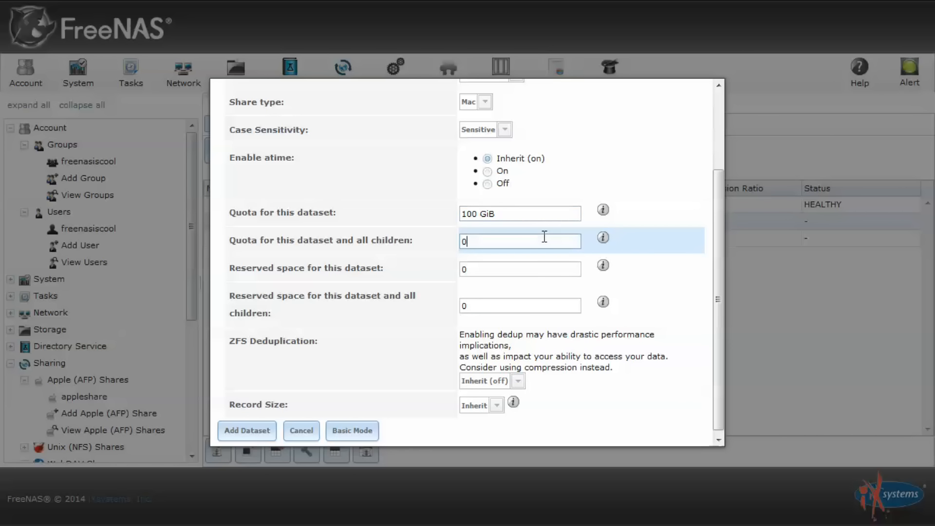
click(247, 431)
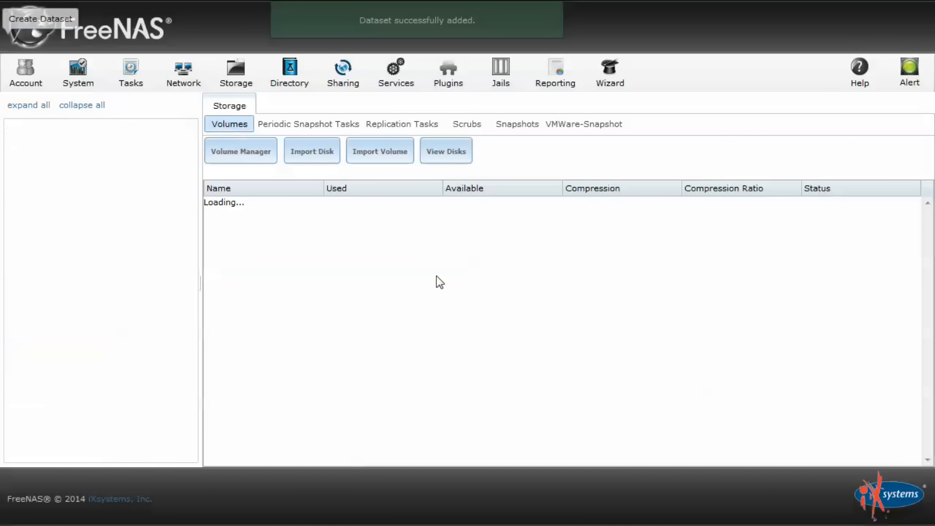
Give tmachineset the NAS user's group as owner, with group write and Mac permission type
click(357, 254)
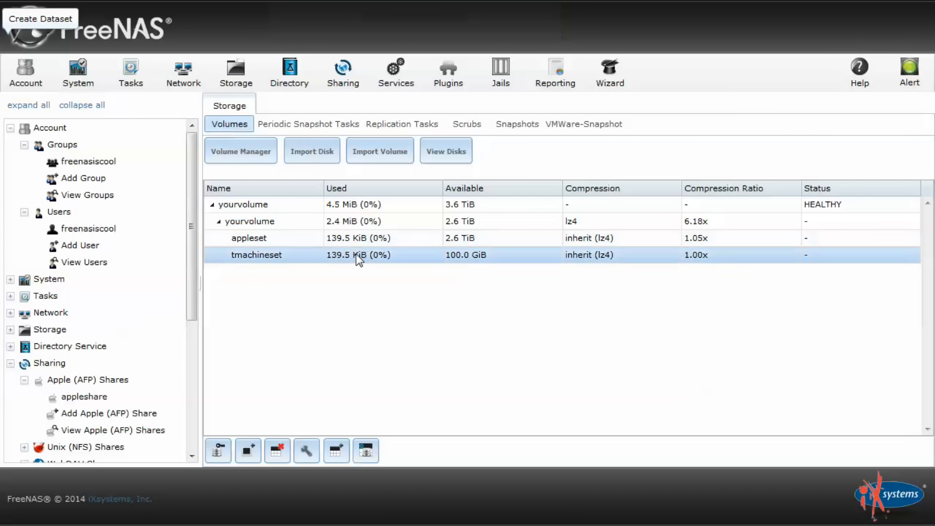
click(218, 451)
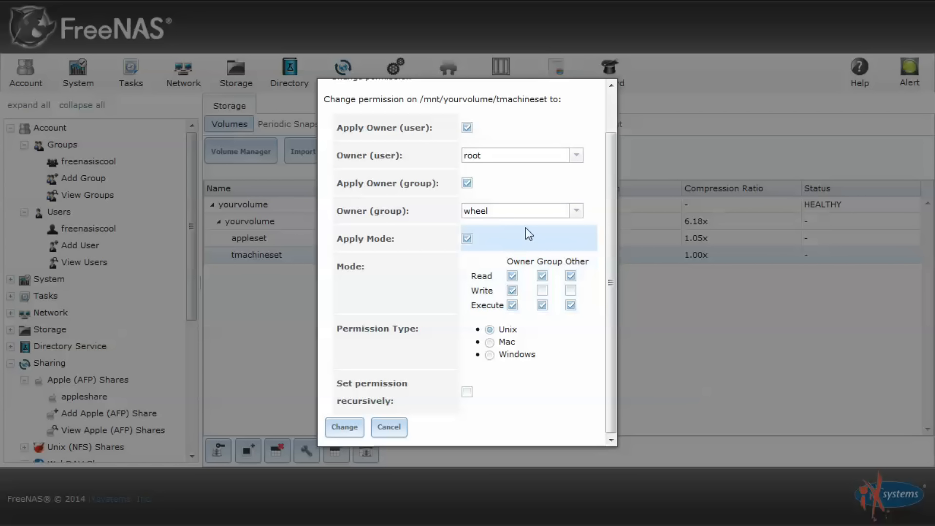
click(576, 211)
click(576, 210)
scroll(550, 365, down, 3)
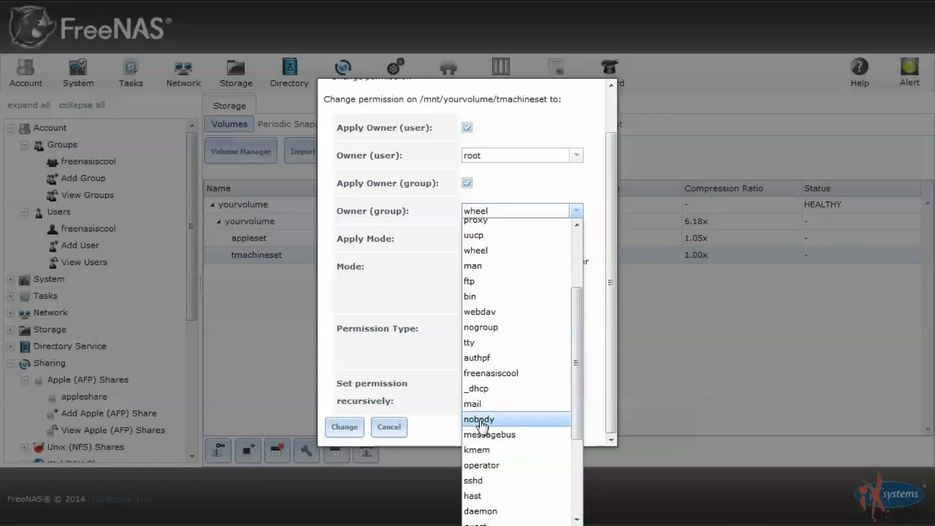
click(546, 432)
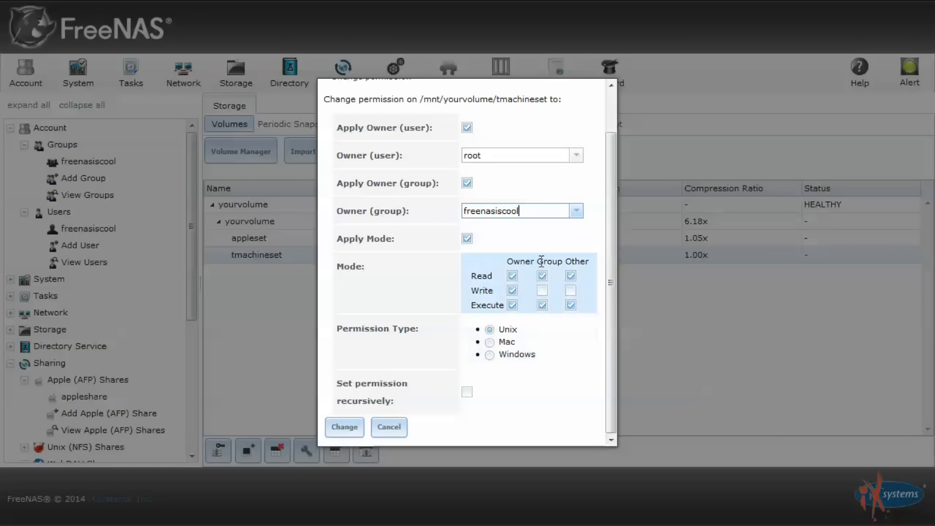
click(542, 290)
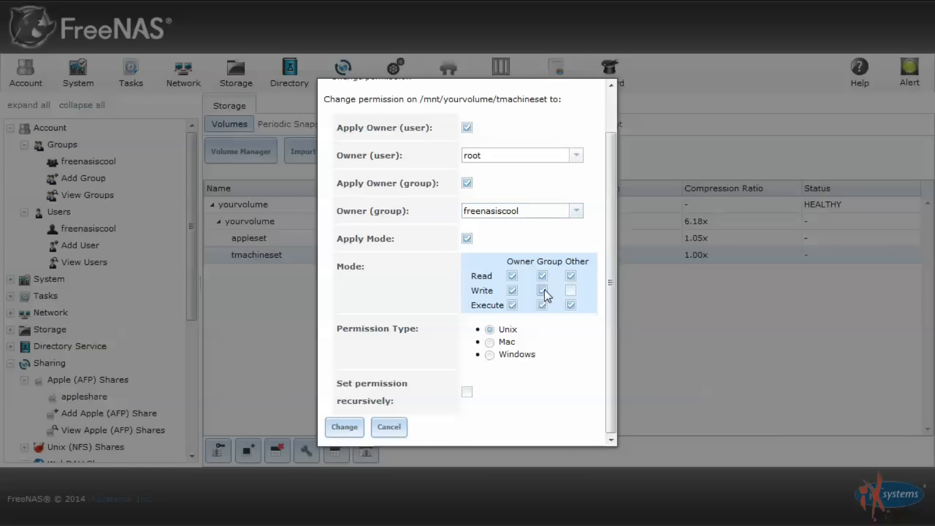
click(491, 341)
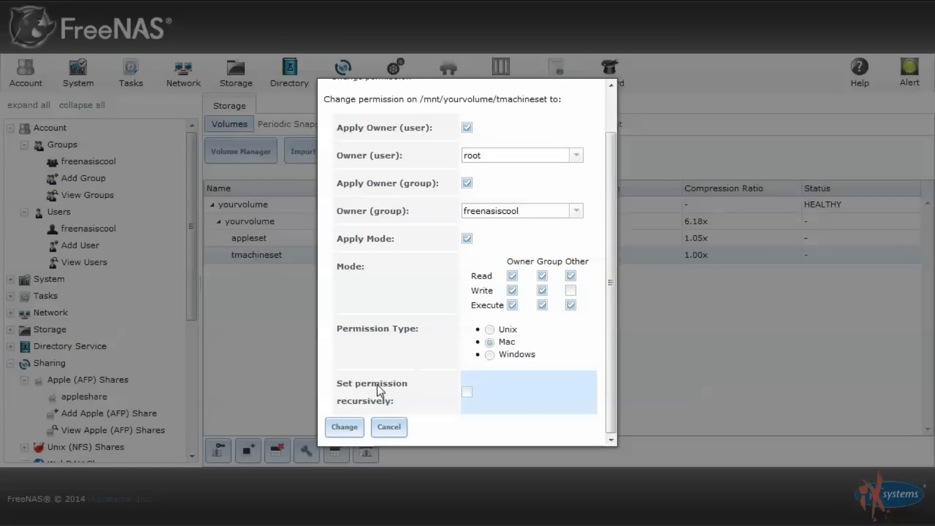
click(343, 425)
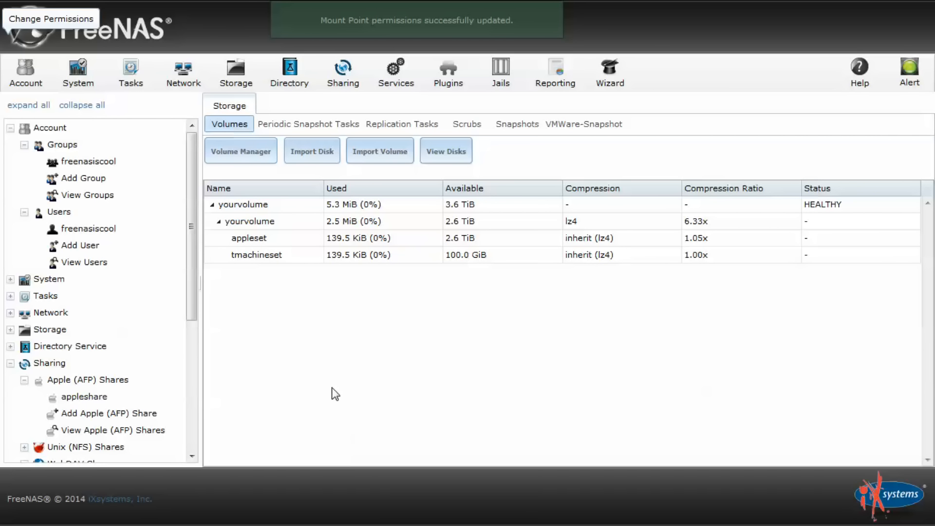
scroll(92, 263, down, 3)
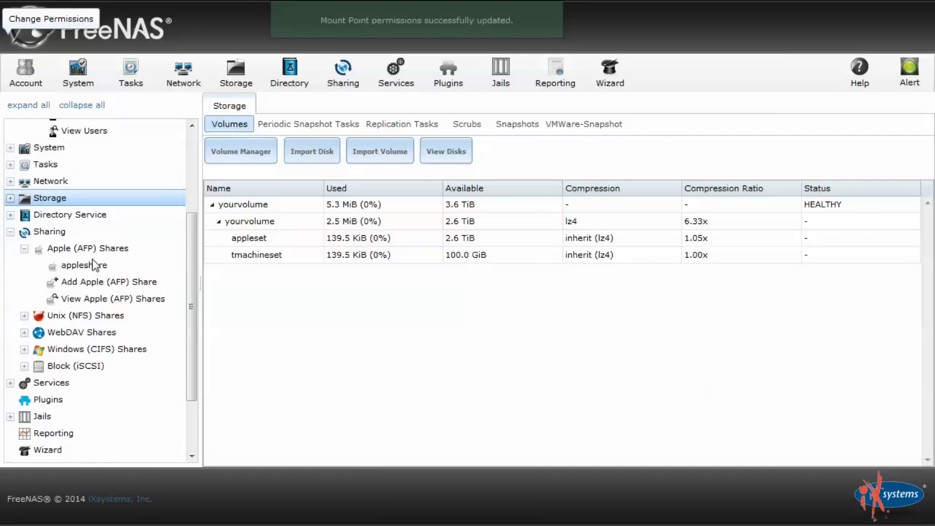
Start an AFP share named timeshare with path /mnt/yourvolume/tmachineset
click(92, 281)
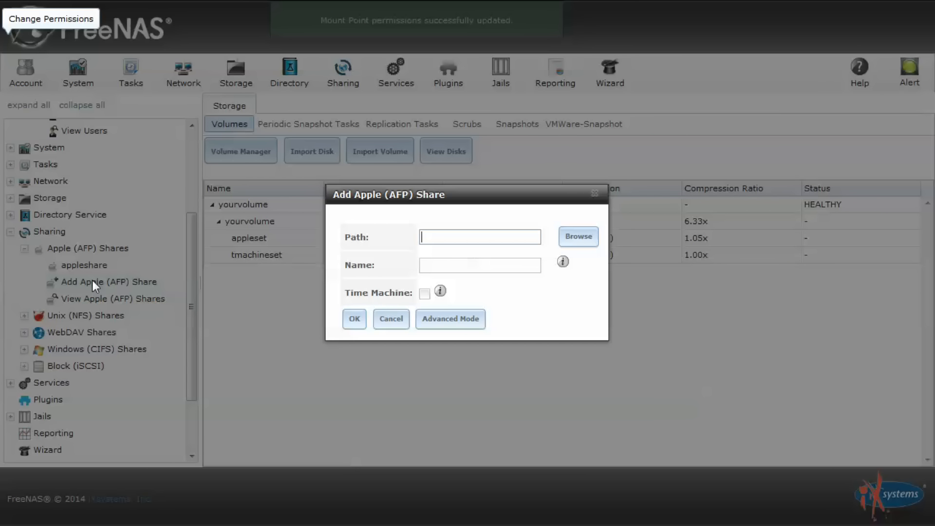
click(483, 265)
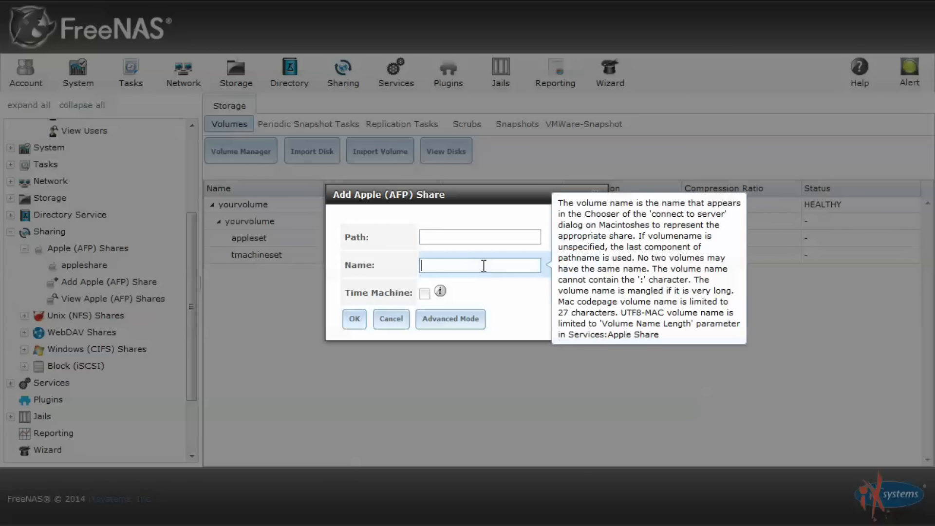
text(timeshare)
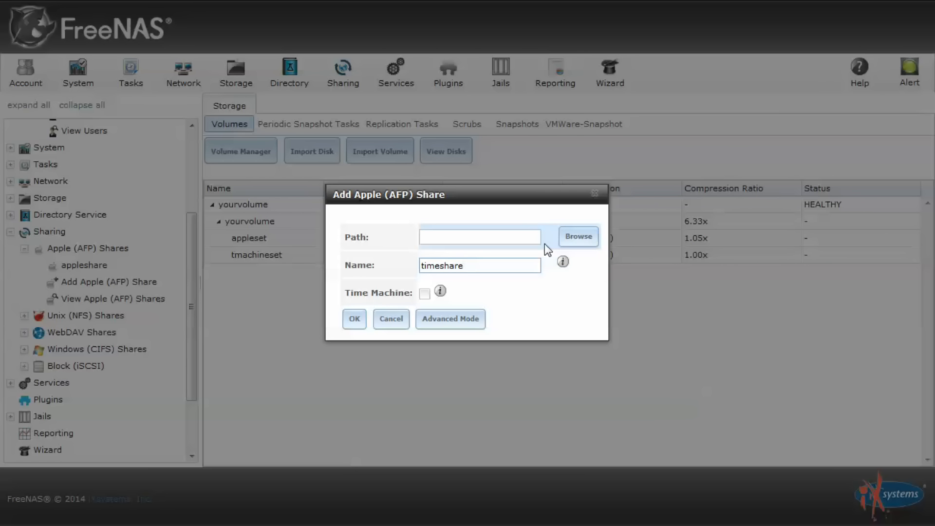
click(580, 237)
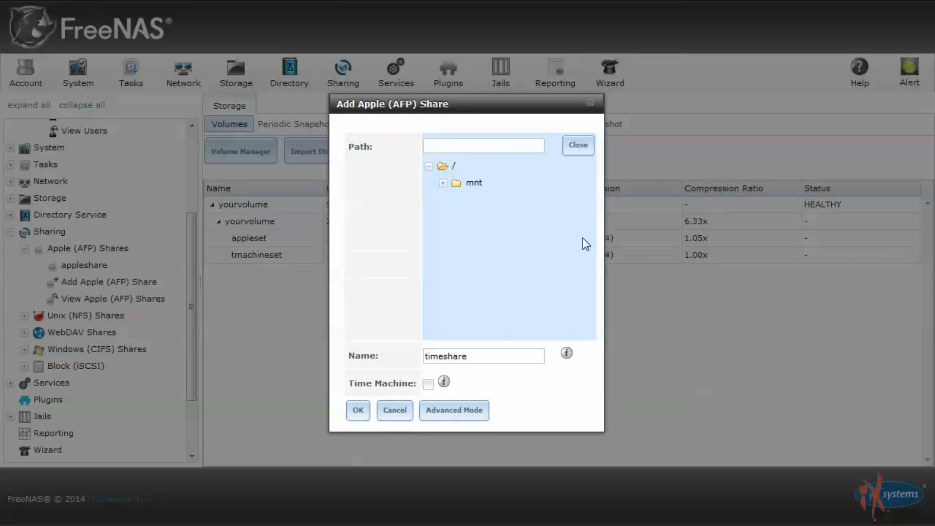
click(443, 182)
click(455, 202)
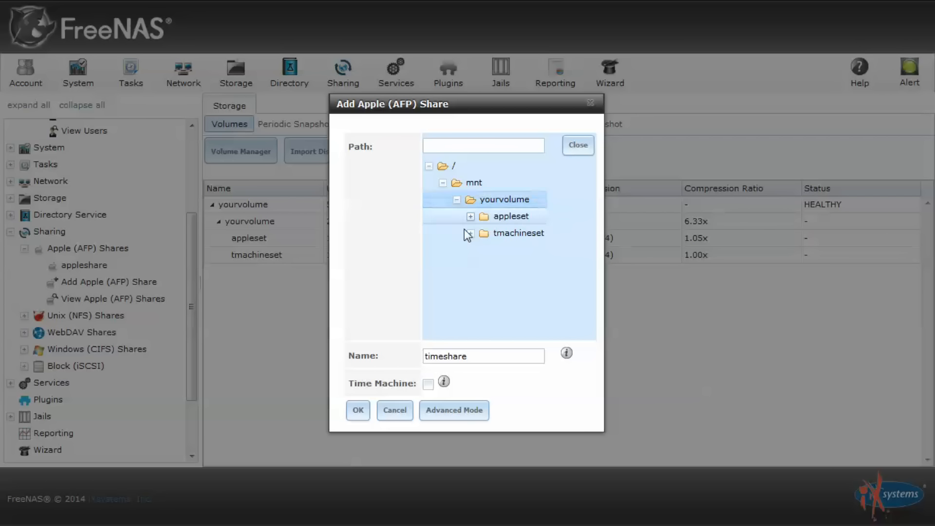
click(485, 234)
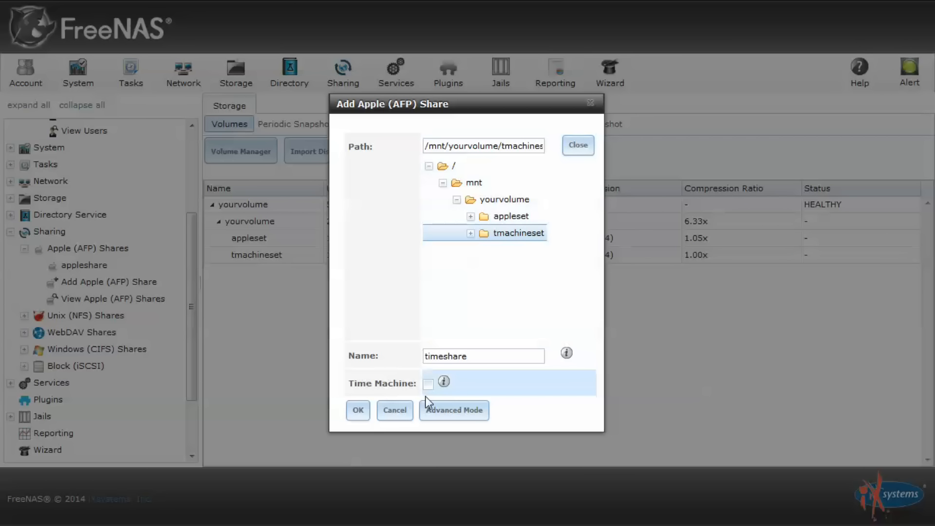
Allow owner, group and other execute plus group directory write, and save timeshare
click(454, 411)
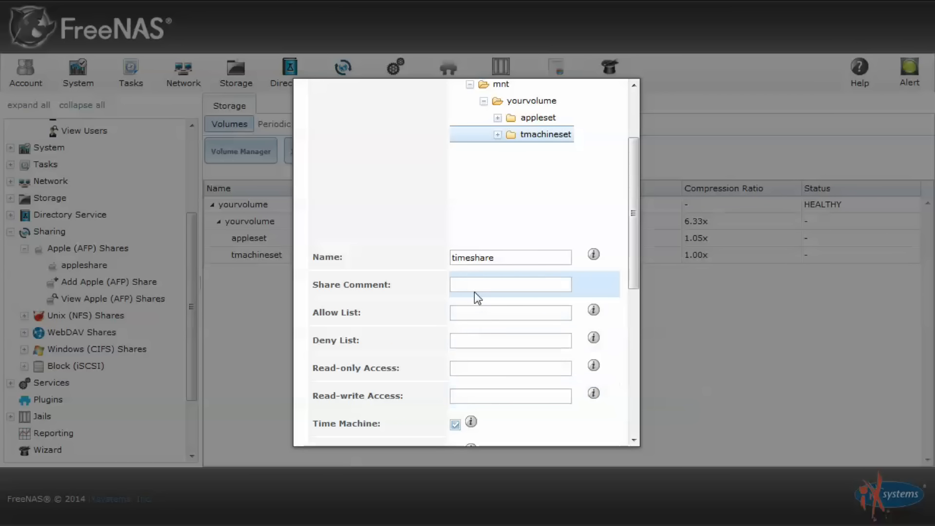
scroll(480, 273, down, 1)
scroll(480, 272, down, 5)
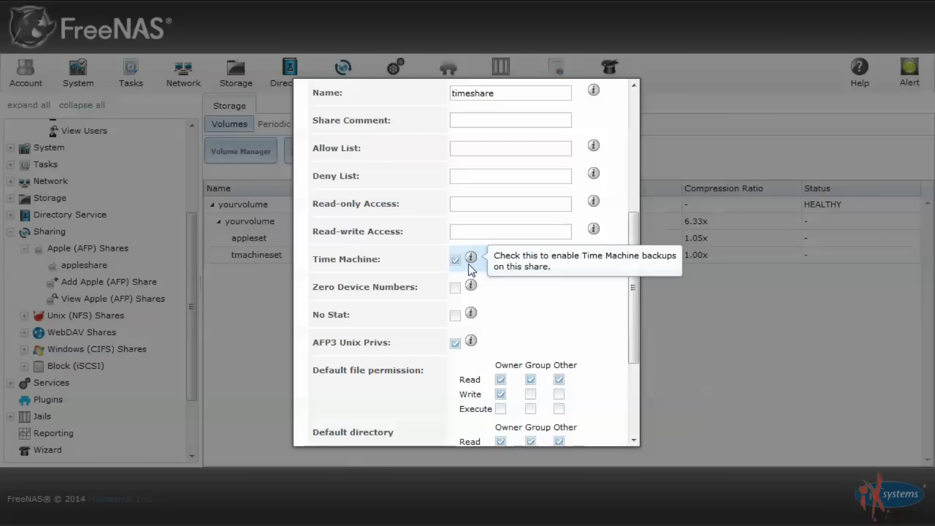
scroll(470, 268, down, 3)
click(500, 277)
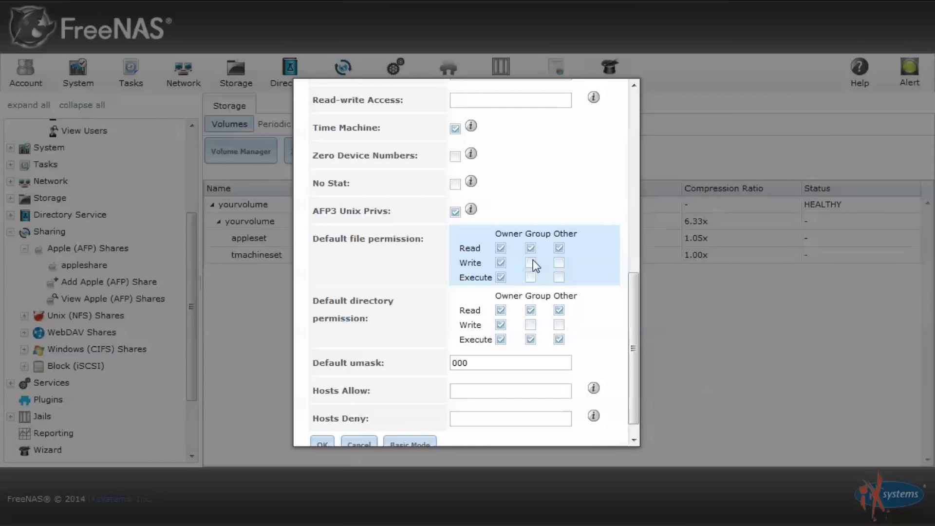
click(531, 277)
click(559, 277)
click(531, 324)
scroll(405, 361, down, 1)
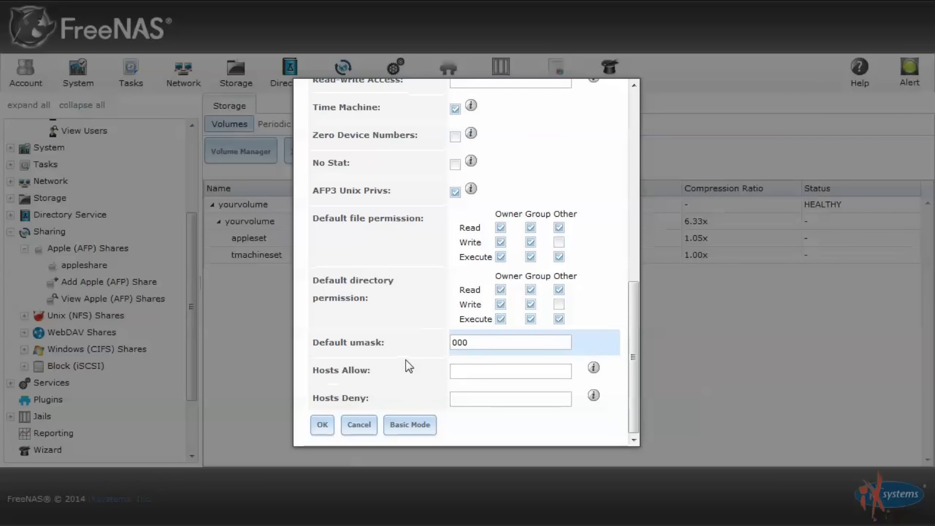
click(317, 424)
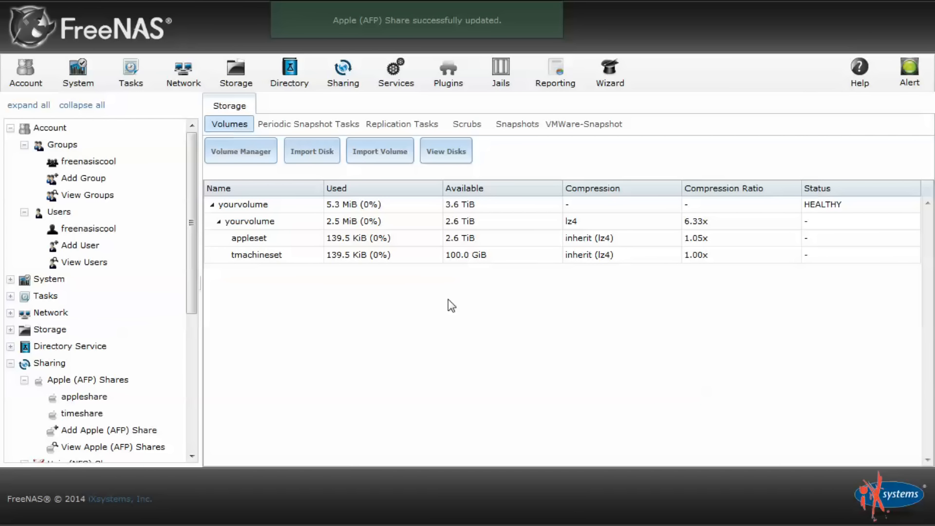
key(ctrl+Left)
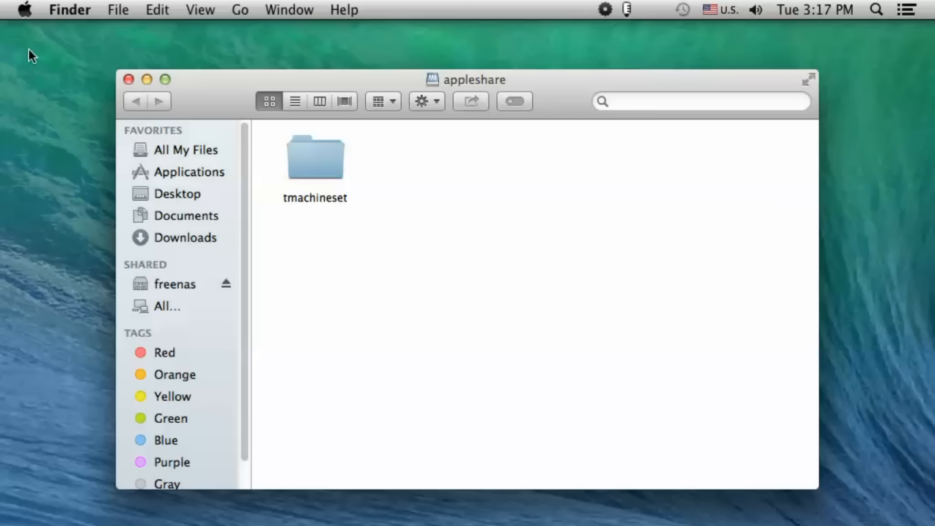
Turn Time Machine on in System Preferences and choose timeshare as the backup disk
click(24, 9)
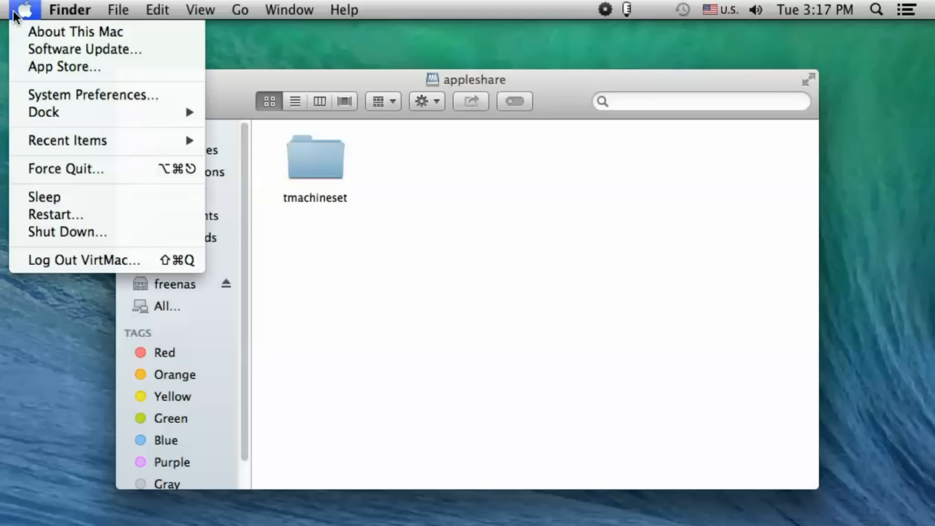
click(108, 93)
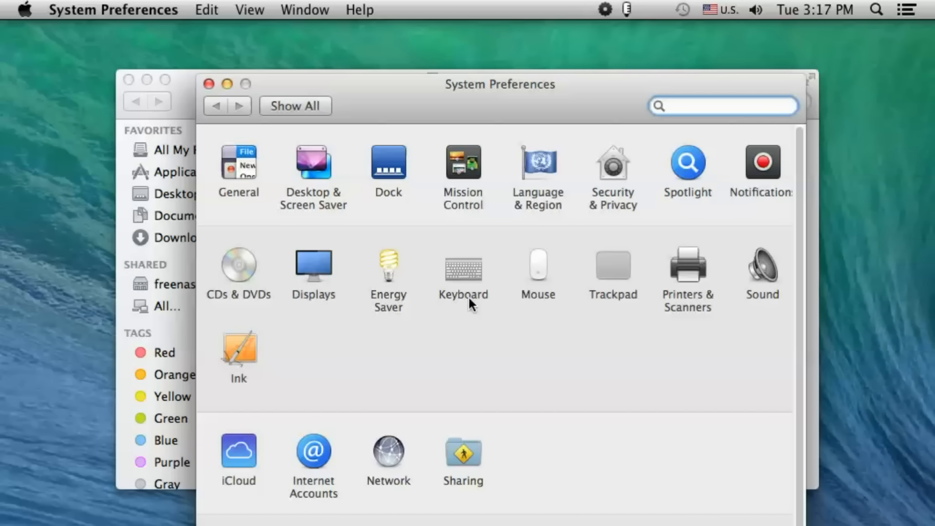
scroll(634, 317, down, 5)
click(698, 462)
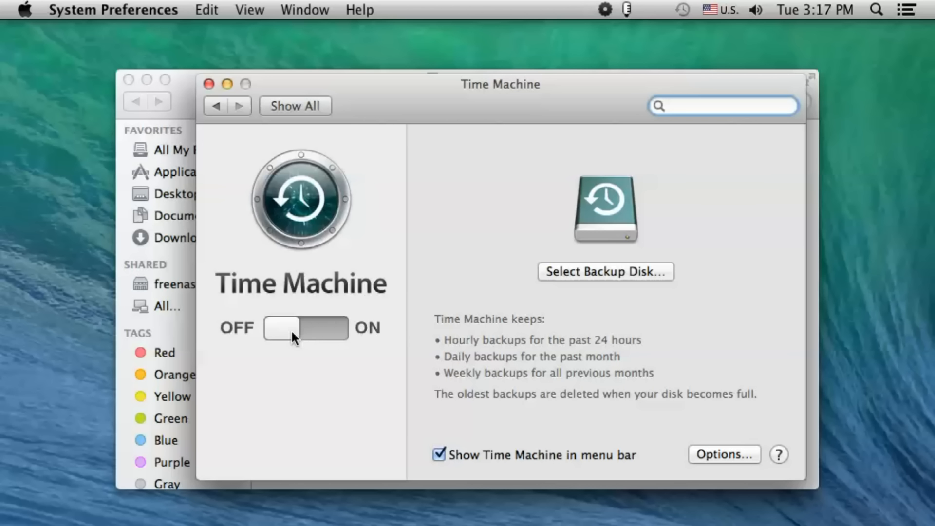
click(299, 333)
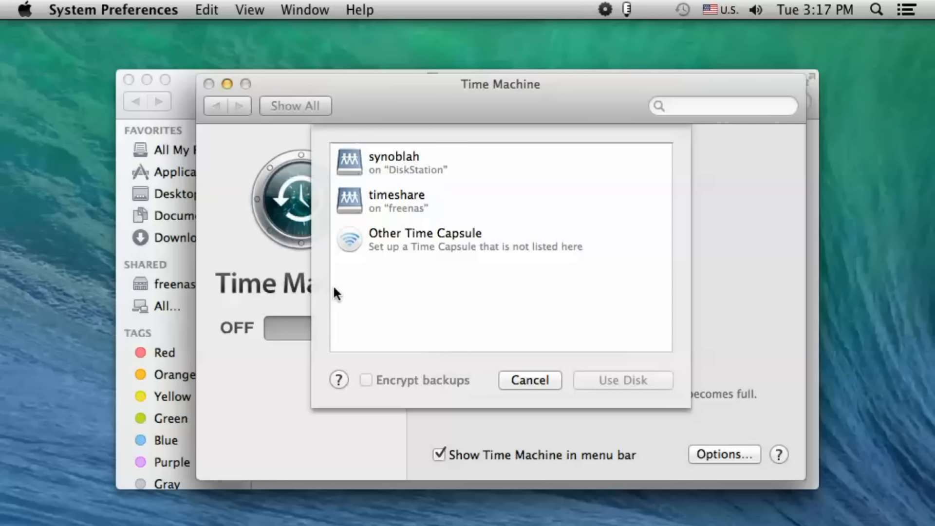
click(385, 196)
click(609, 379)
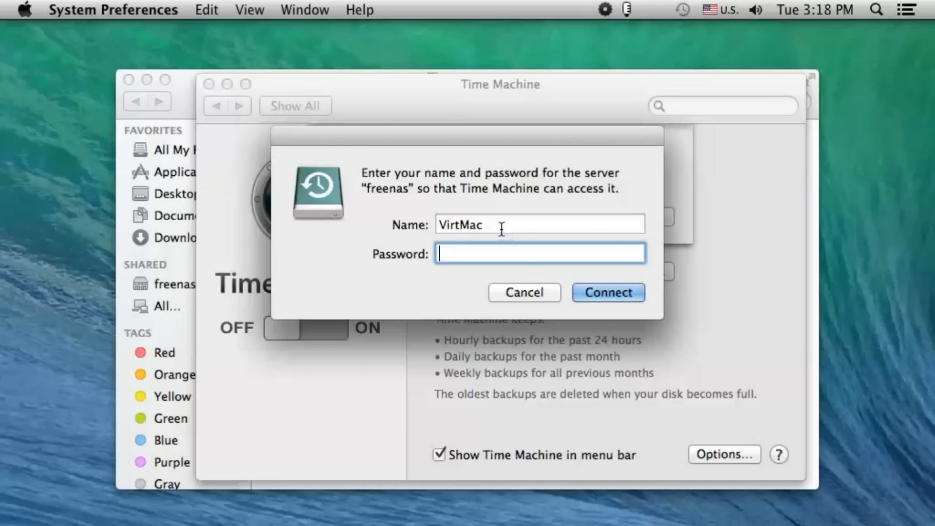
Sign in to the freenas server with the NAS username and password
key(shift+Tab)
text(freenasiscool)
key(Tab)
text(••••••••)
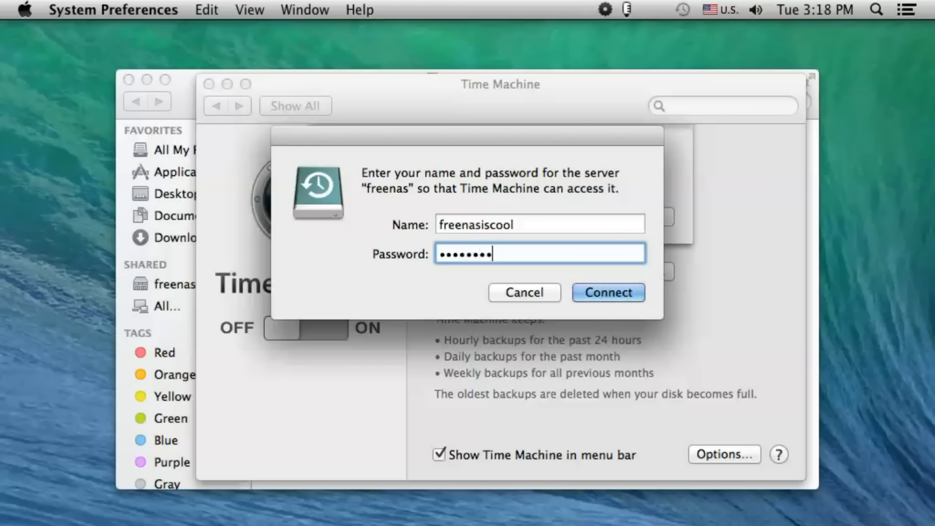
click(588, 291)
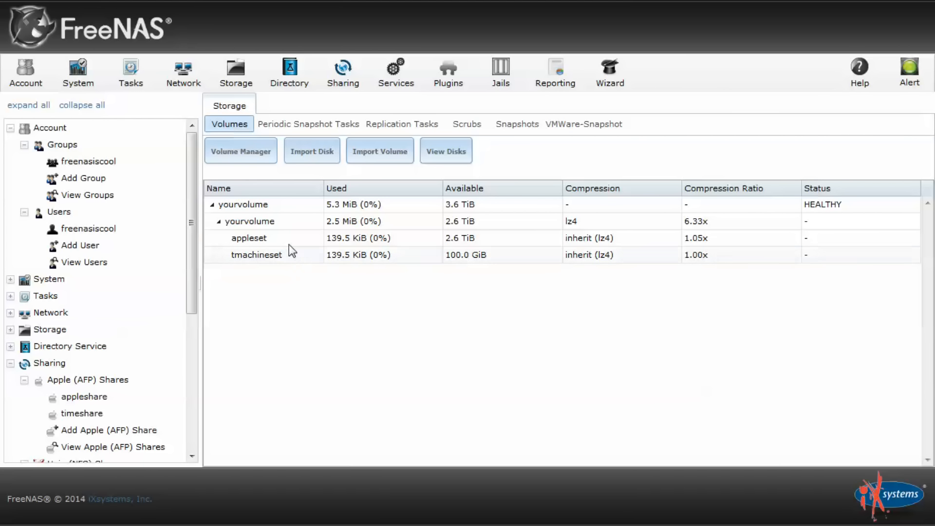
Create the bsdset dataset under yourvolume with UNIX share type and select it
click(269, 220)
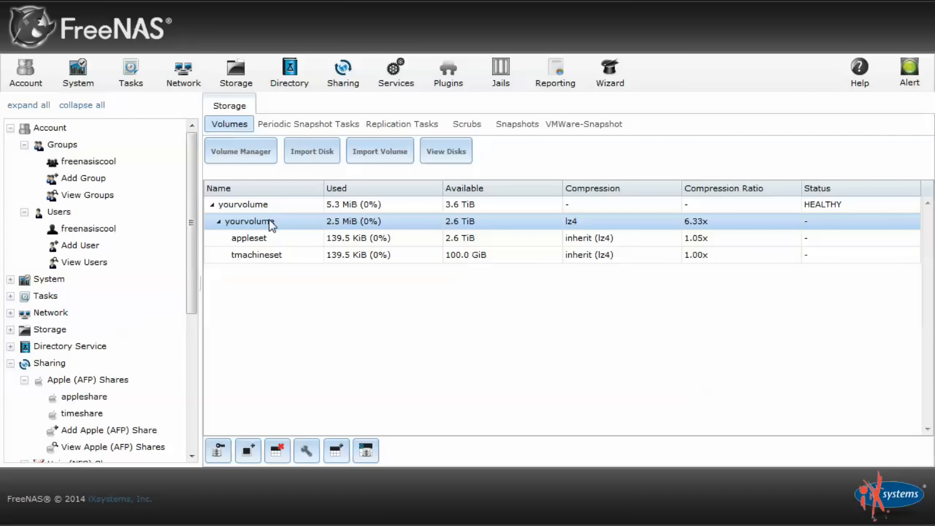
click(341, 457)
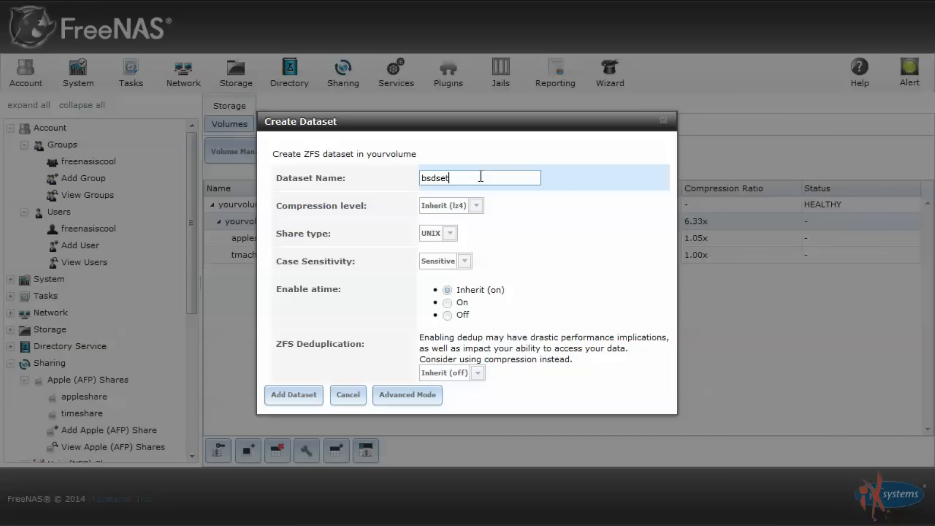
click(446, 234)
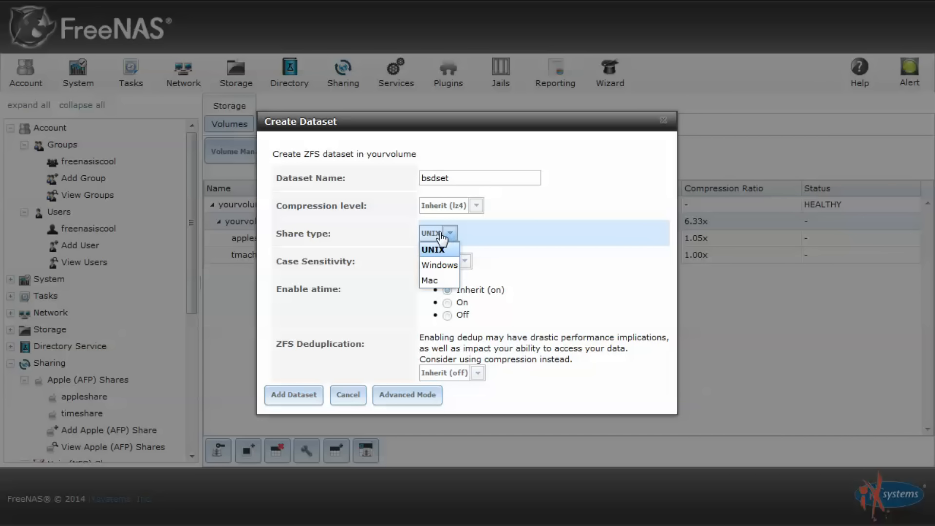
click(441, 238)
click(290, 396)
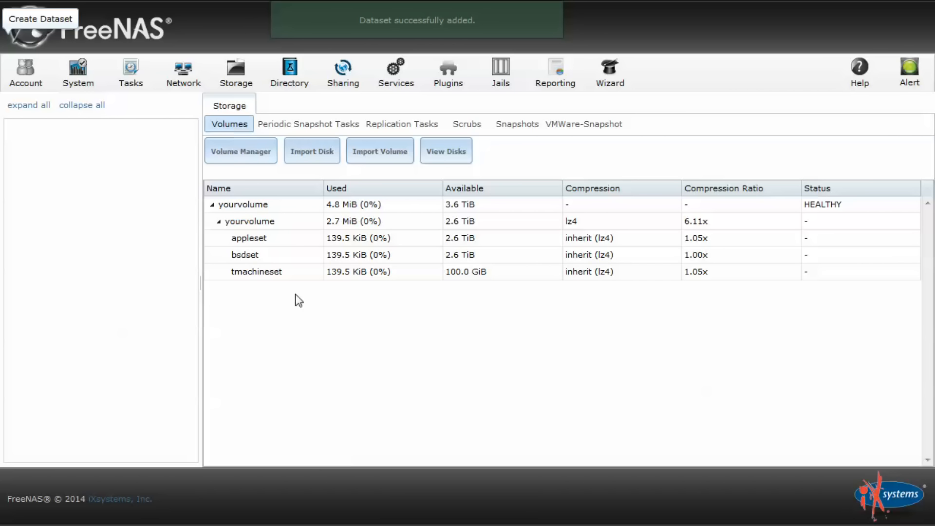
click(285, 252)
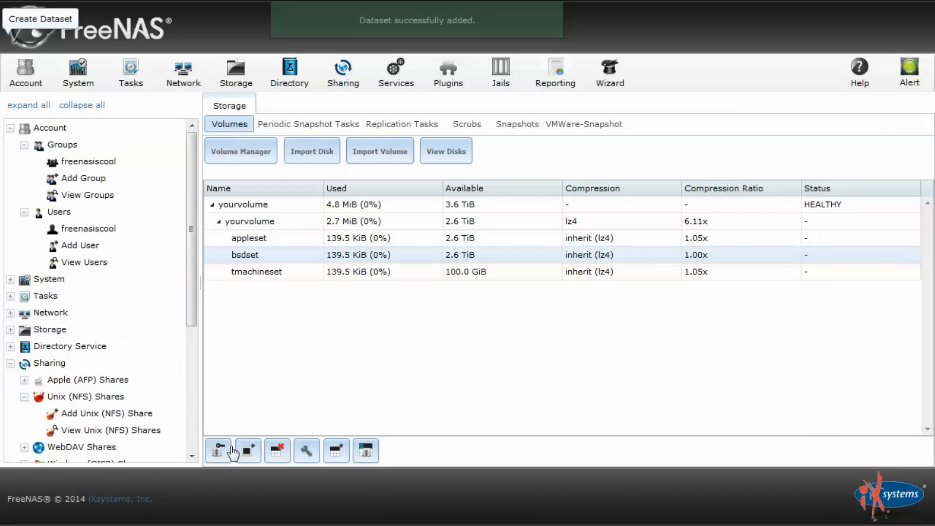
Set bsdset's owner group to freenasiscool with group write permission and apply it
click(222, 454)
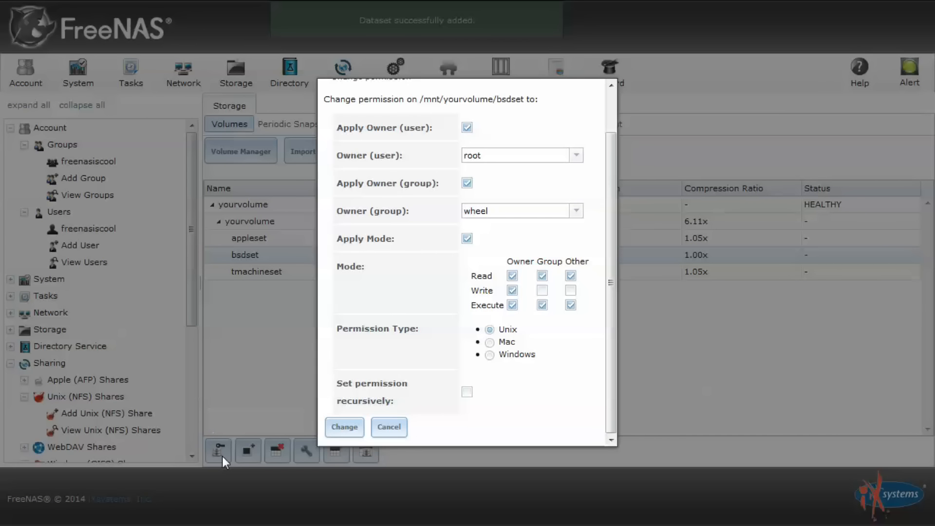
click(577, 210)
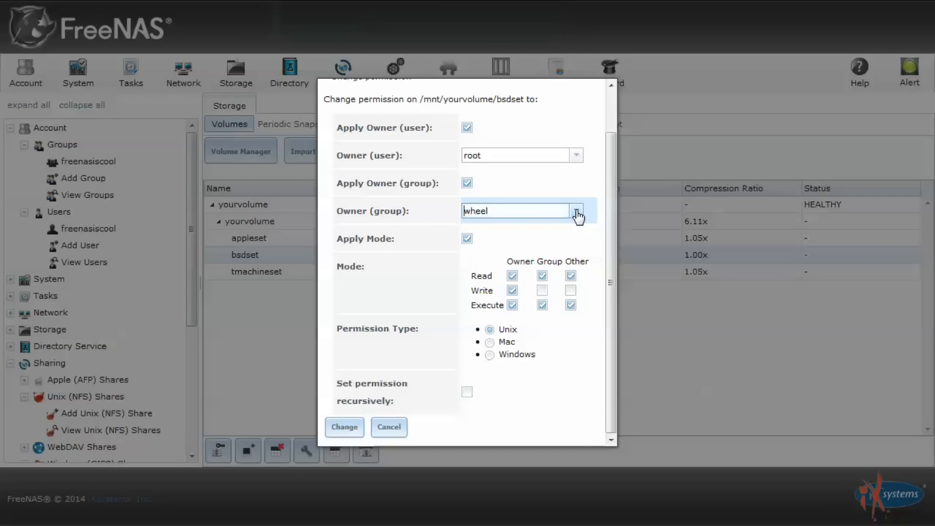
click(494, 372)
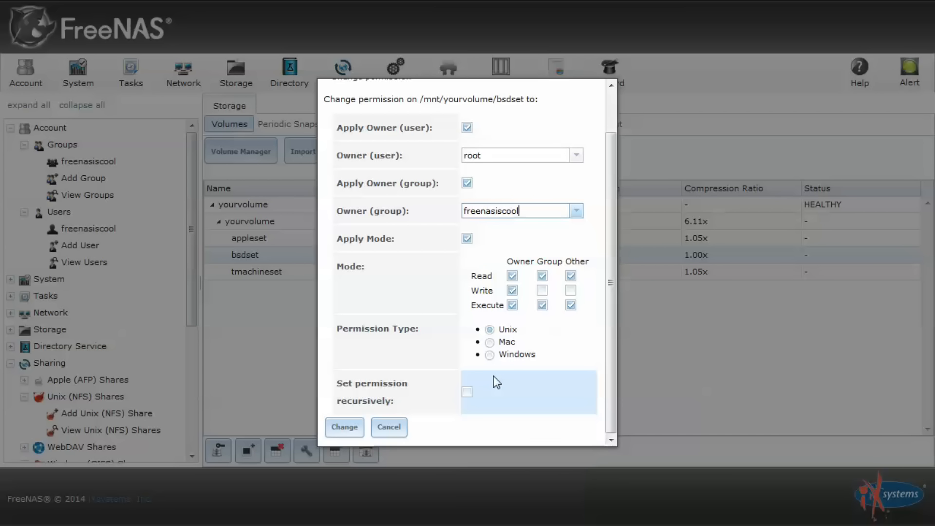
click(541, 290)
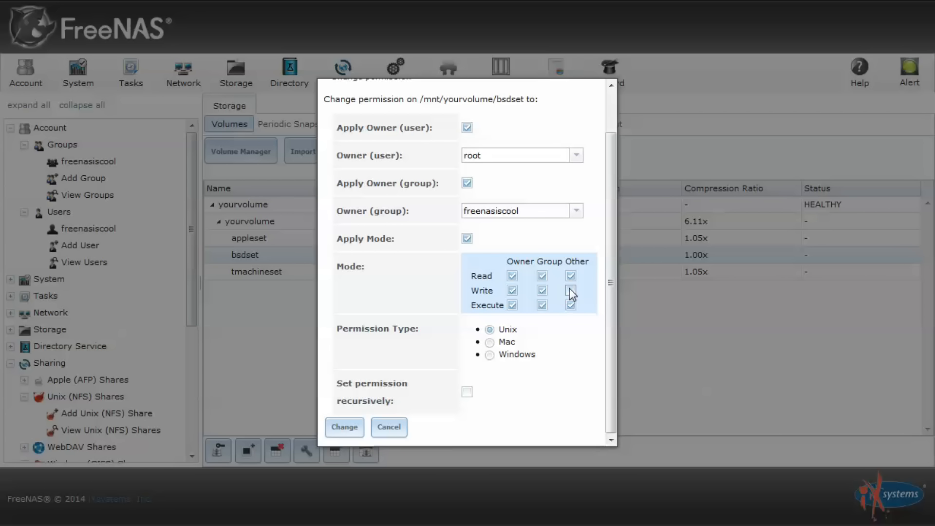
click(343, 429)
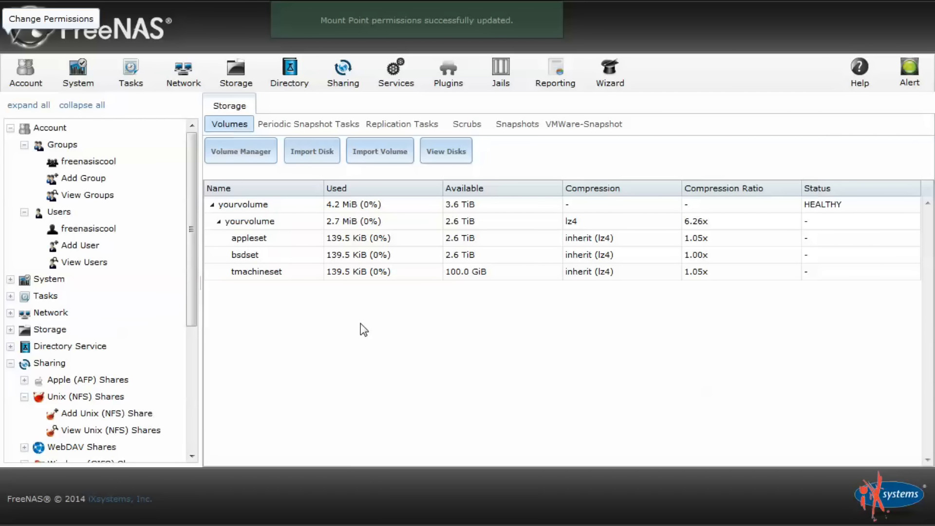
Add a Unix (NFS) share with path /mnt/yourvolume/bsdset and show its advanced options
scroll(75, 296, down, 2)
scroll(74, 295, down, 2)
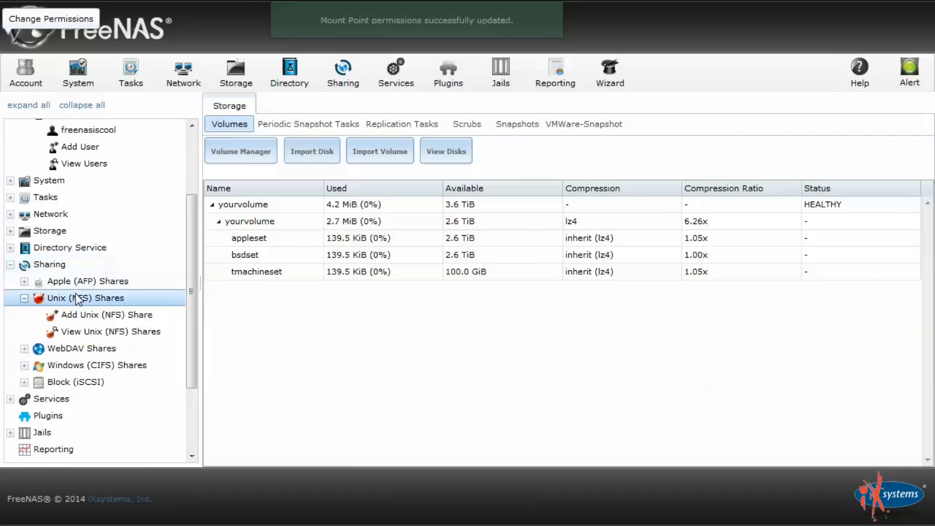
click(88, 311)
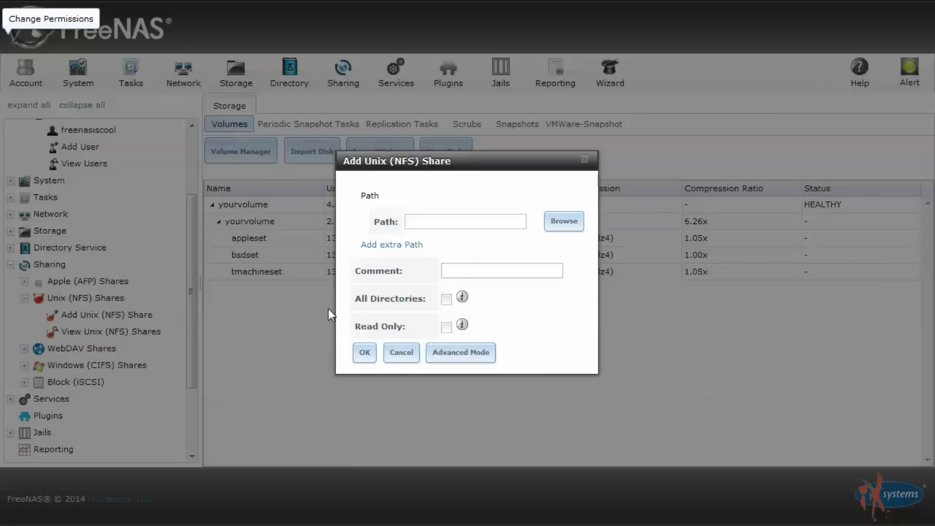
click(562, 223)
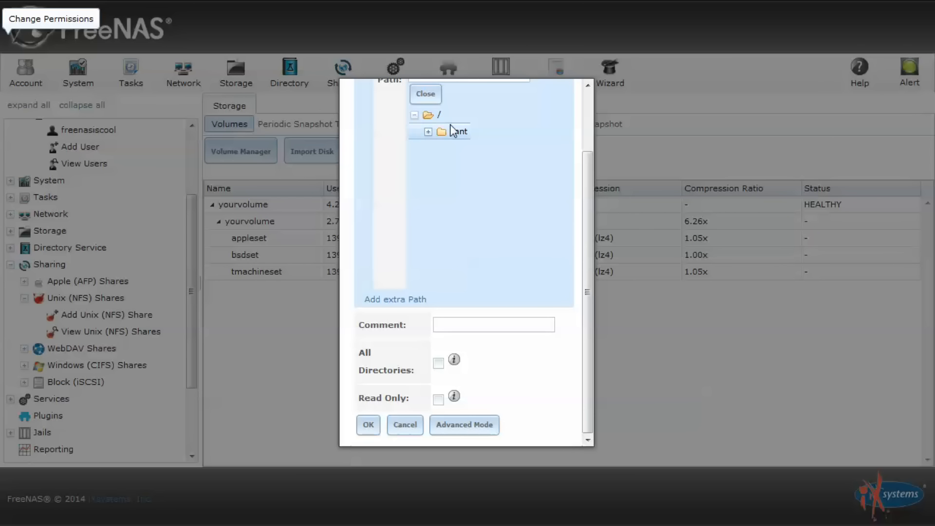
click(429, 132)
click(442, 148)
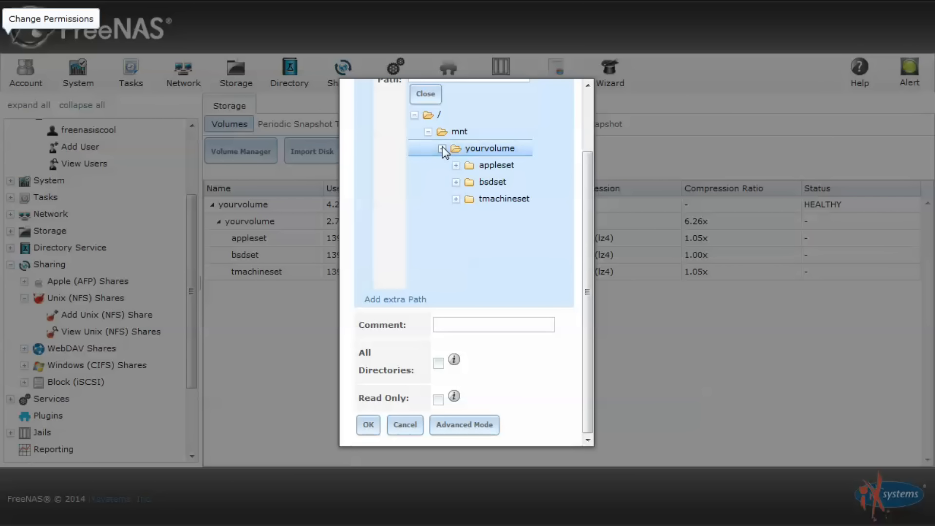
click(484, 185)
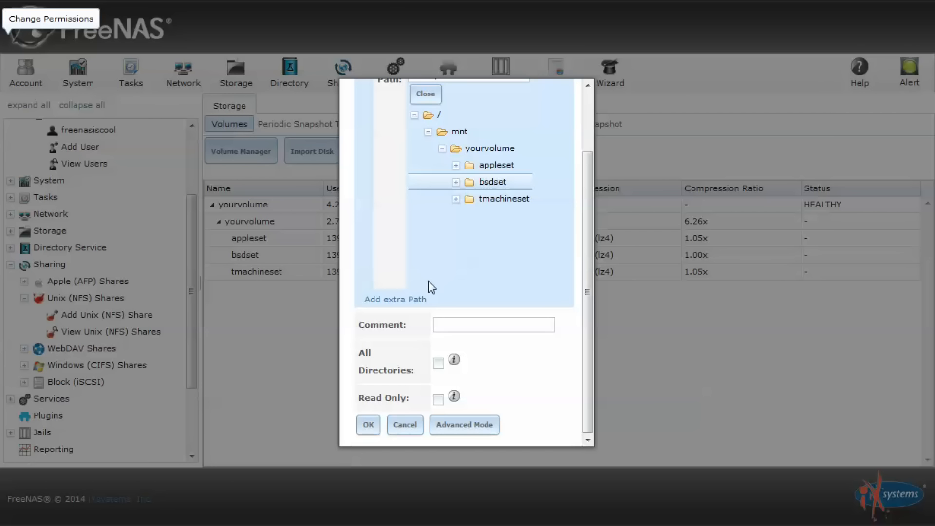
click(457, 425)
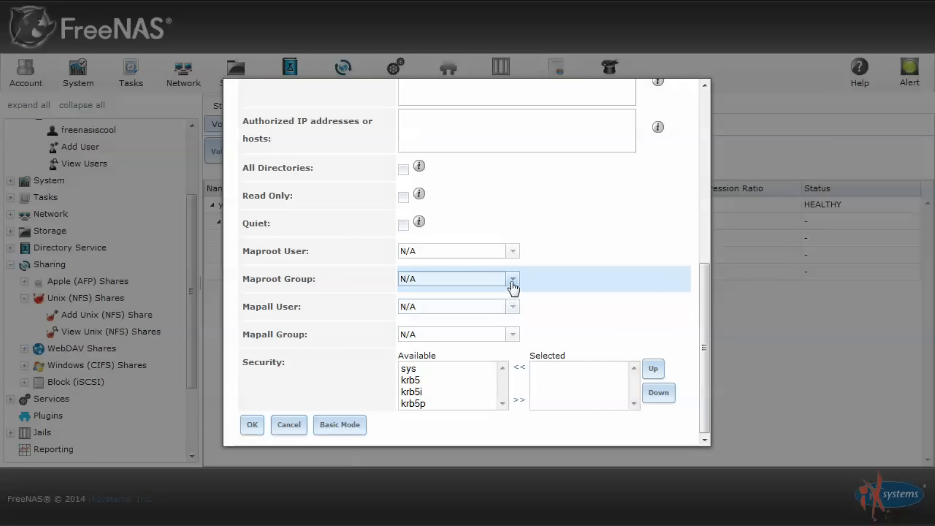
Set Mapall User and Mapall Group to freenasiscool, save the share and enable NFS
click(513, 306)
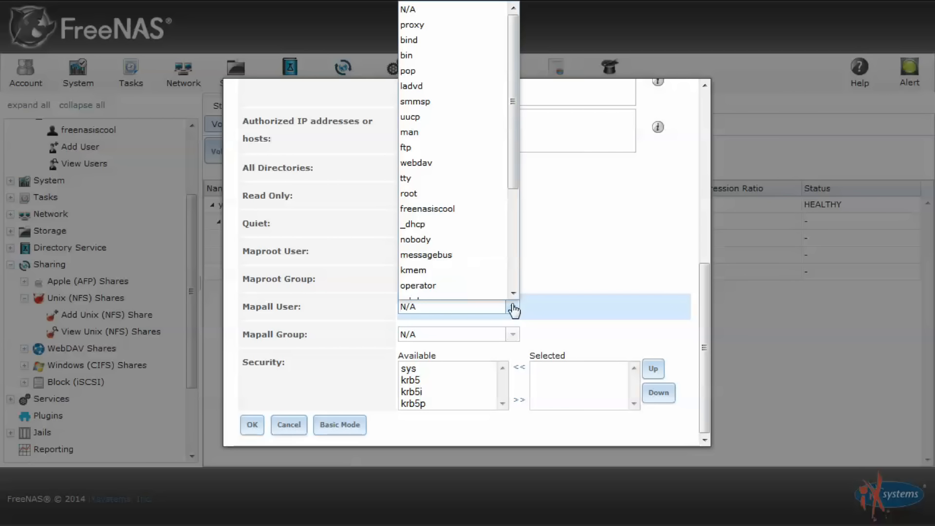
click(462, 209)
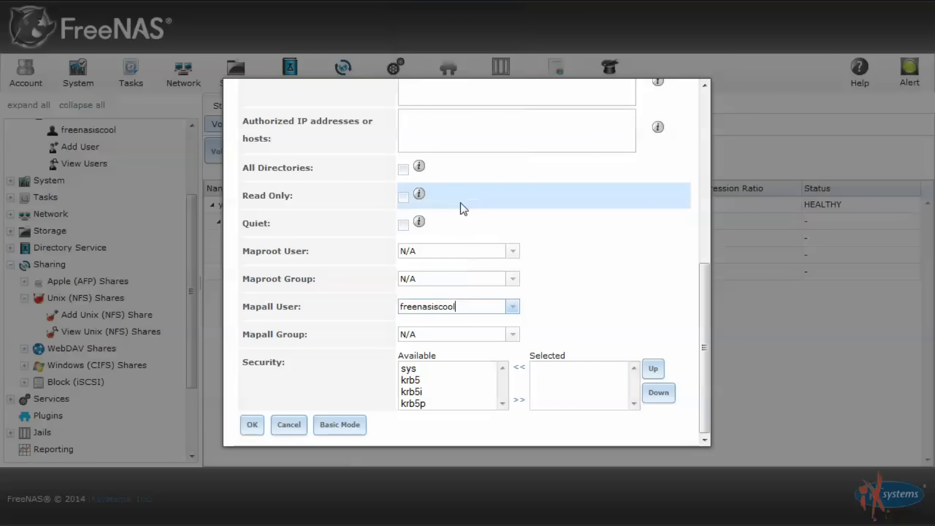
click(508, 335)
click(508, 335)
click(509, 335)
click(477, 271)
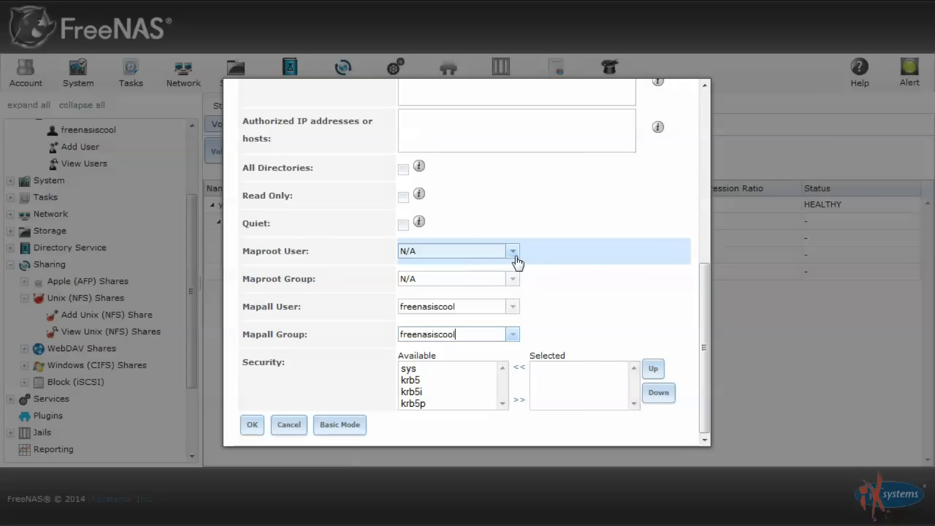
click(243, 425)
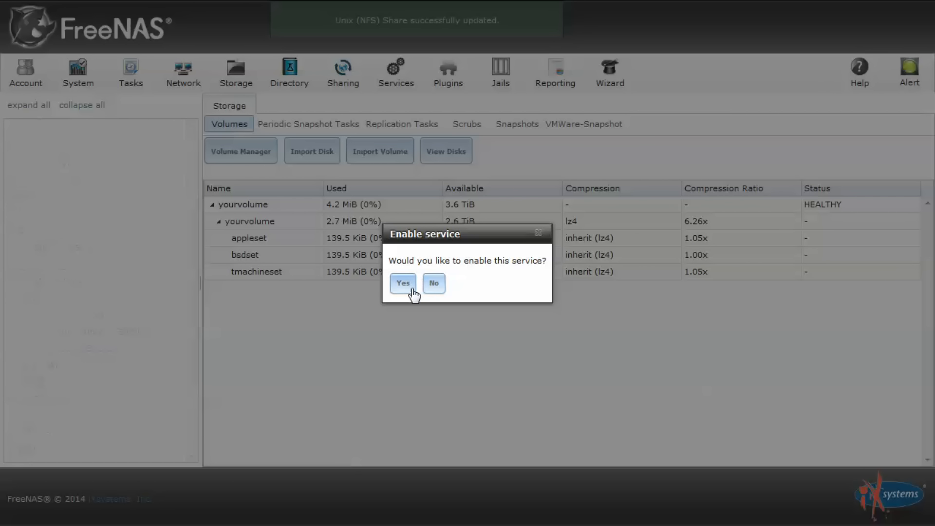
click(403, 284)
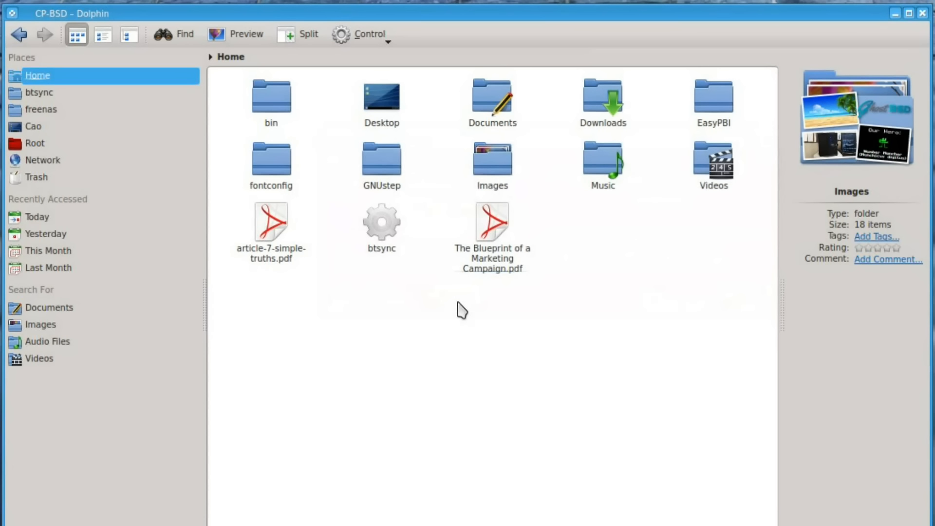
In Dolphin, create a new folder named nfsmount in the home directory
right_click(458, 304)
mouse_move(524, 311)
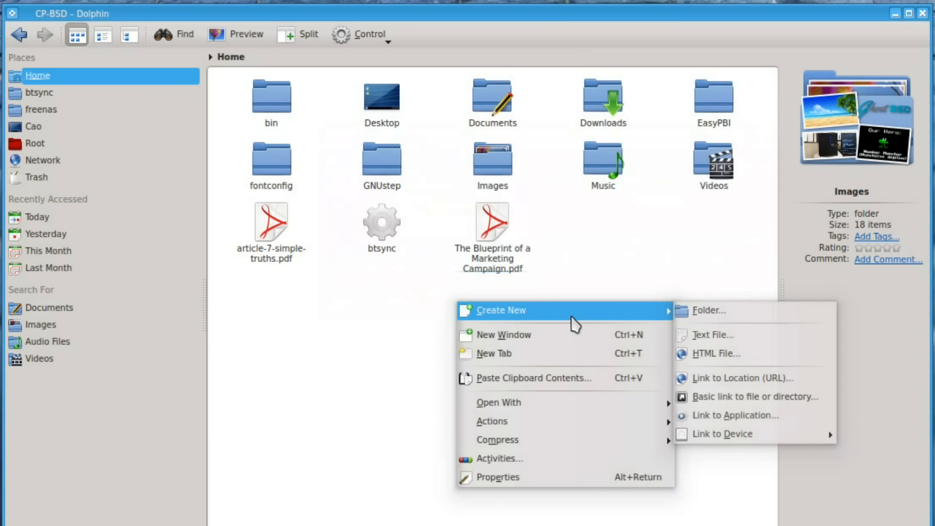
click(714, 312)
text(nfs)
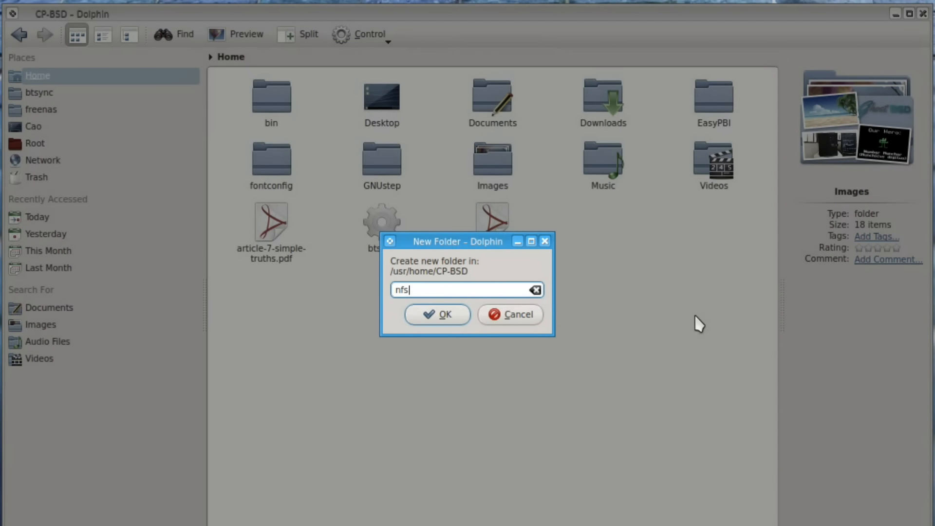
key(Return)
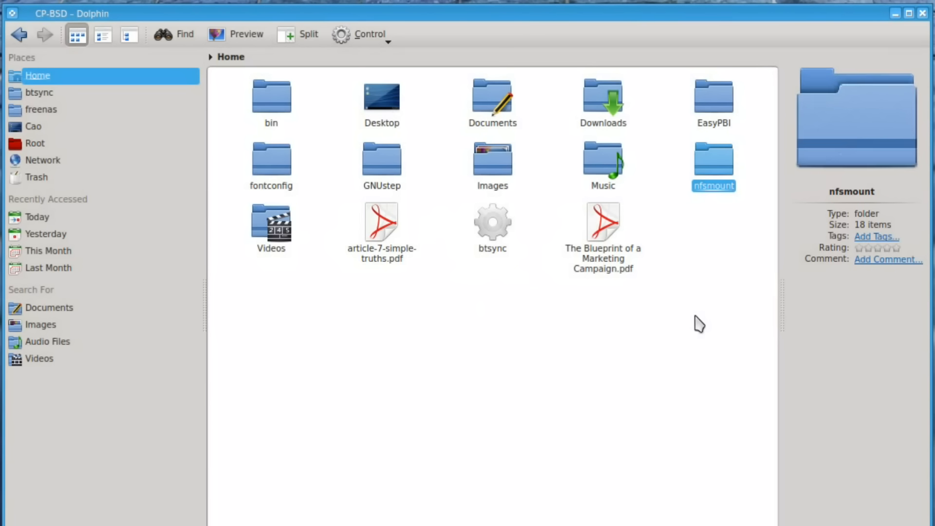
click(696, 324)
In a terminal, run sudo mount_nfs 10.2.1.237:/mnt/yourvolume/bsdset onto /usr/home/CP-BSD/nfsmount
key(ctrl+alt+t)
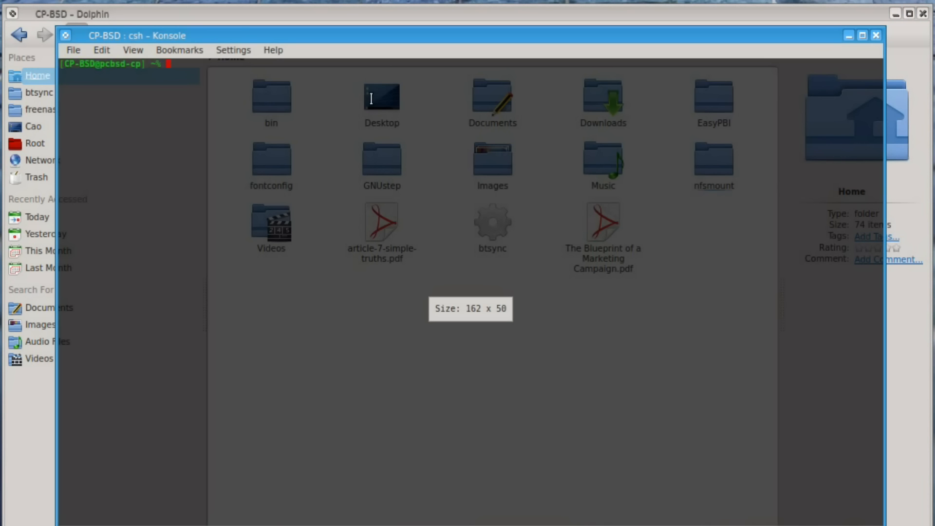
text(sudo mount_nfs)
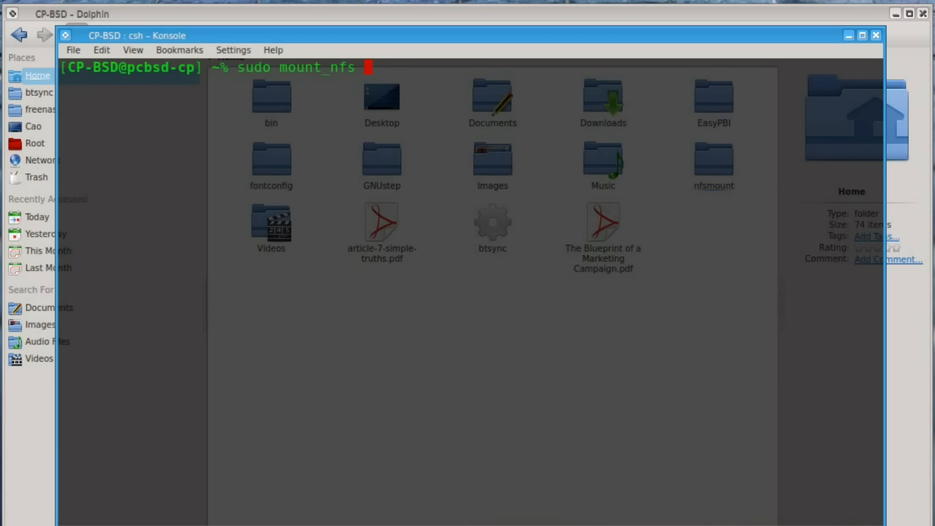
text(10.2.1.237:/mnt/yourvolume)
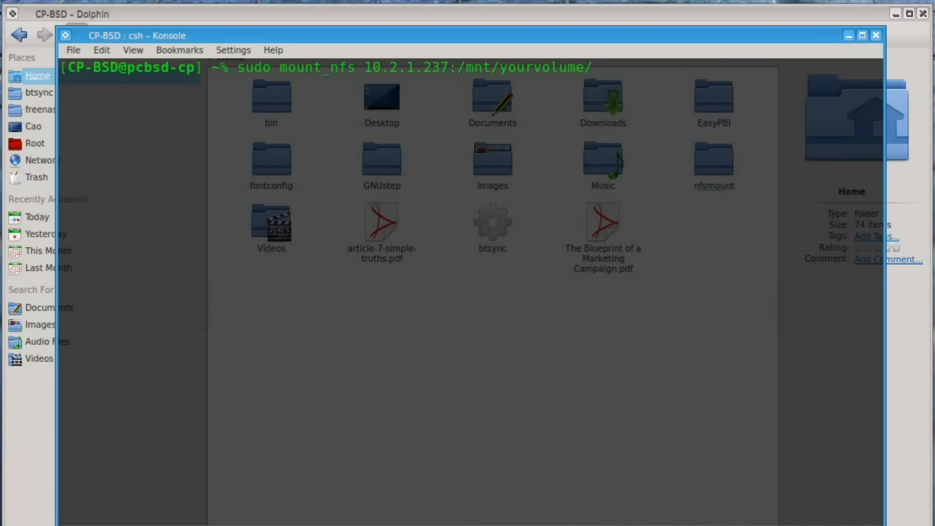
text(/bsdset /usr/home/CP-BSD/nfsmount)
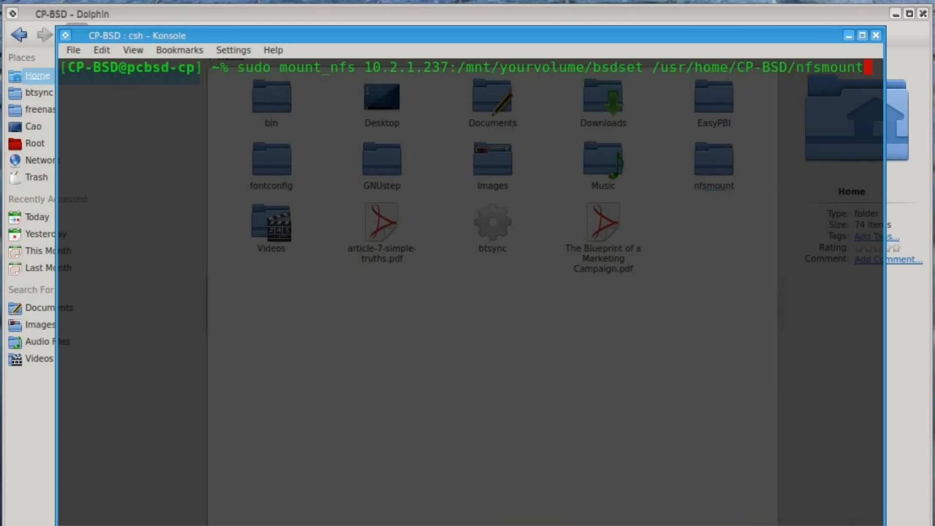
key(Return)
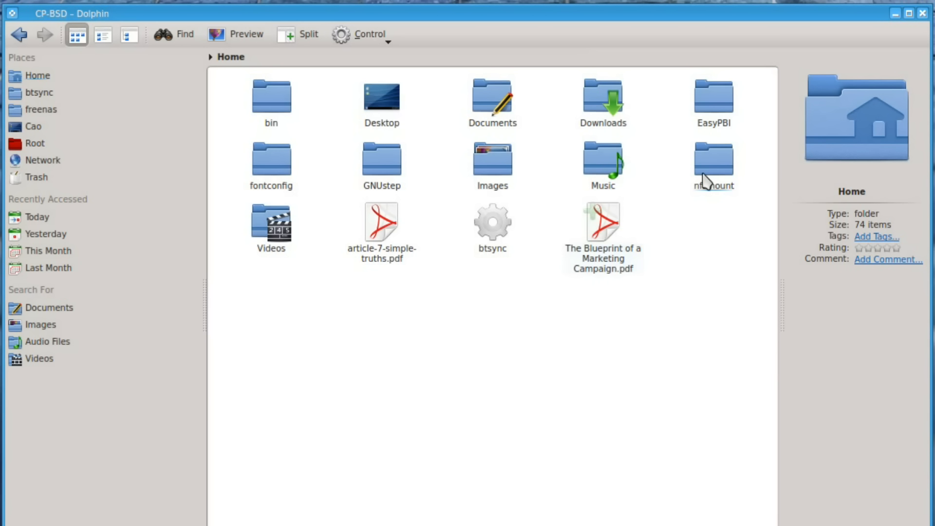
Inside the nfsmount folder, create a text file named asdfasf
click(706, 180)
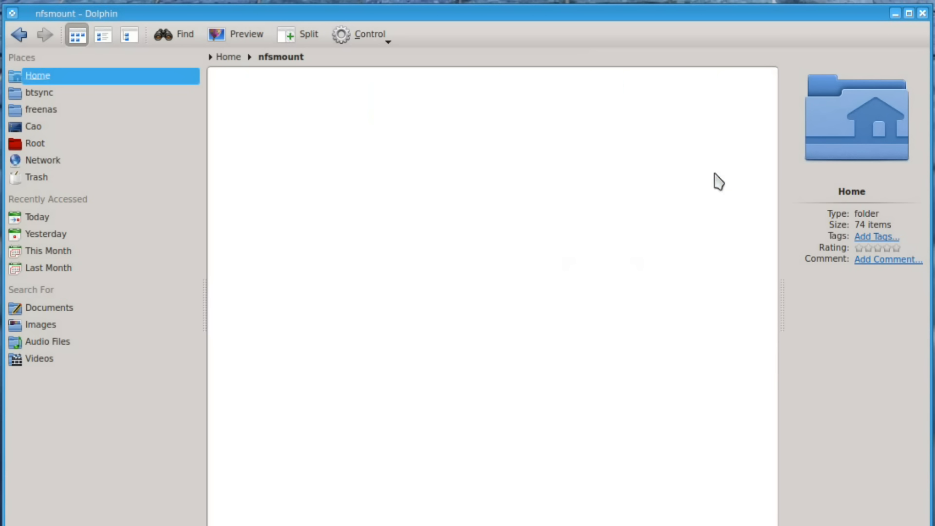
right_click(407, 205)
mouse_move(452, 215)
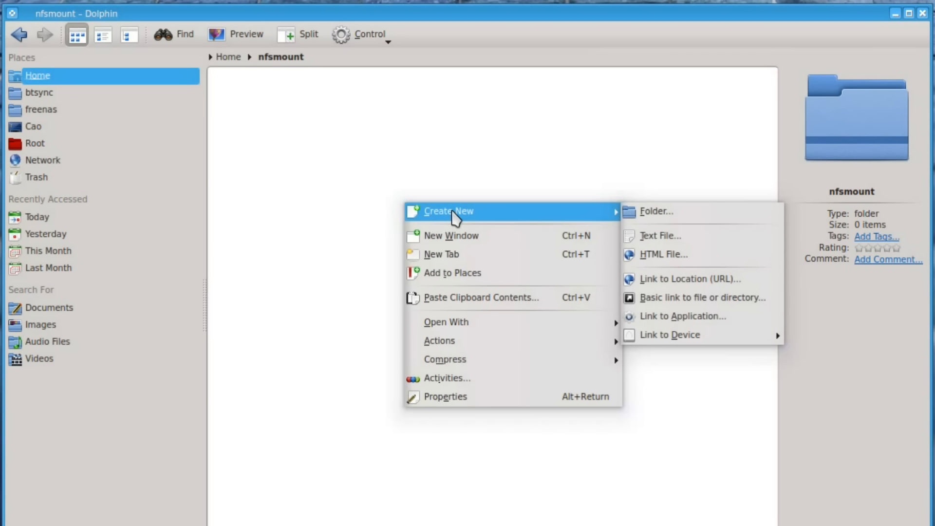
click(639, 236)
text(asdfasf)
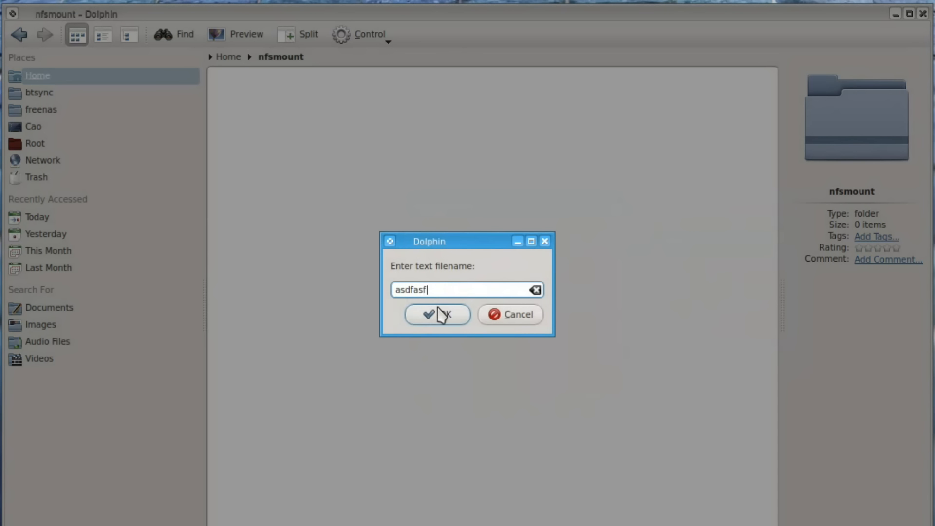
click(438, 314)
Create a new folder named testing in nfsmount
right_click(437, 269)
mouse_move(519, 285)
click(688, 276)
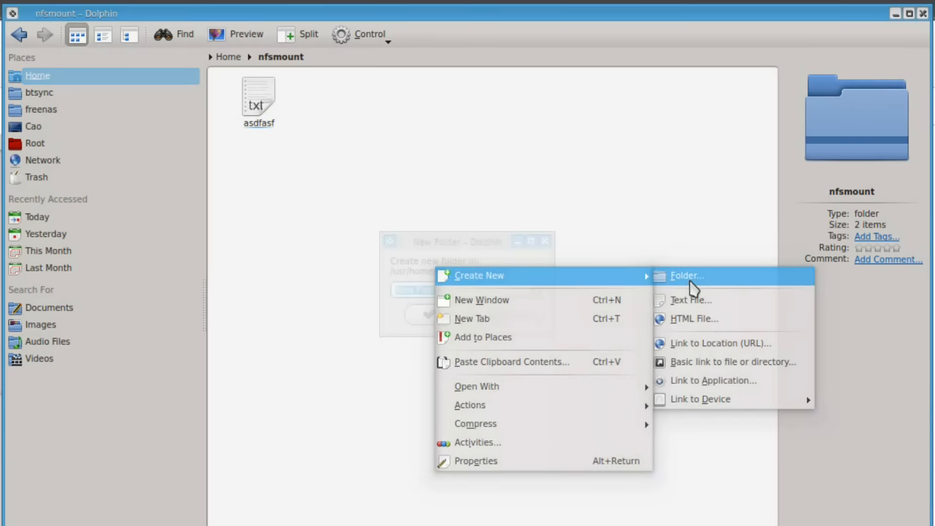
text(testing)
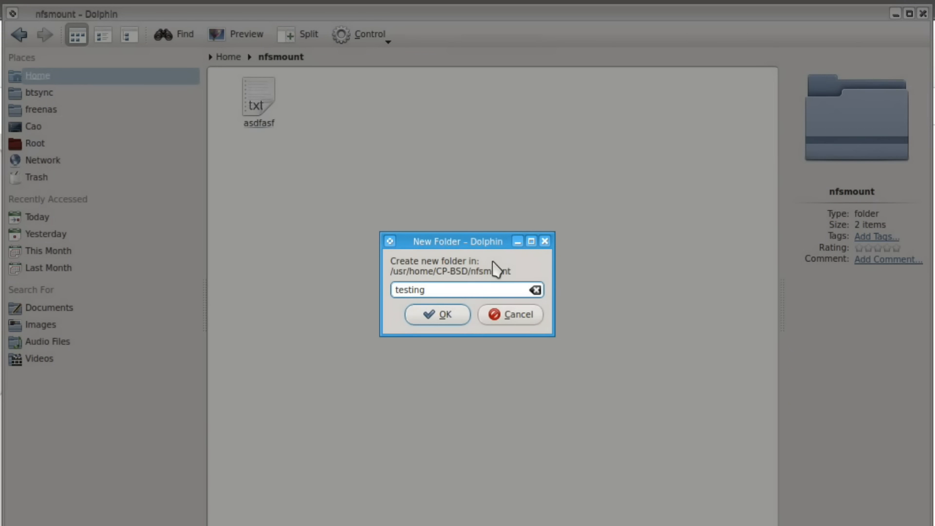
click(466, 318)
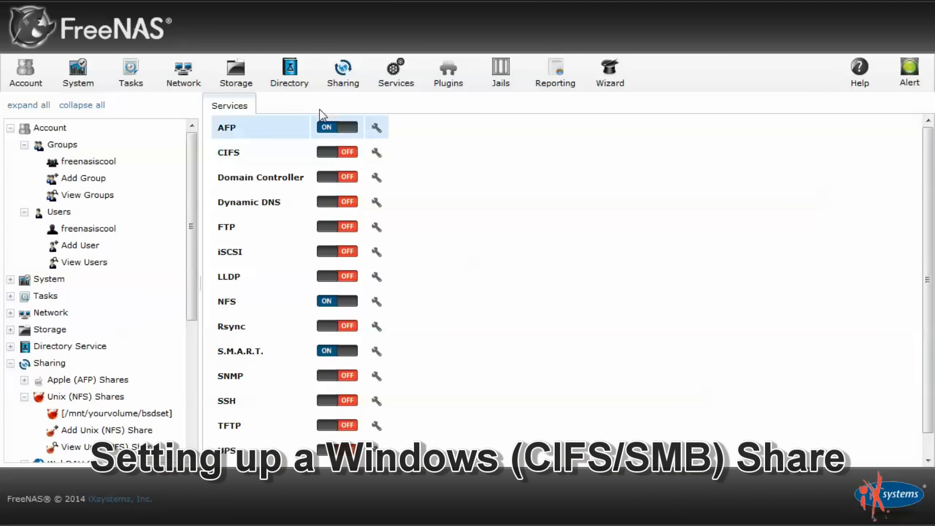
Create dataset windowset under yourvolume with share type Windows
click(248, 77)
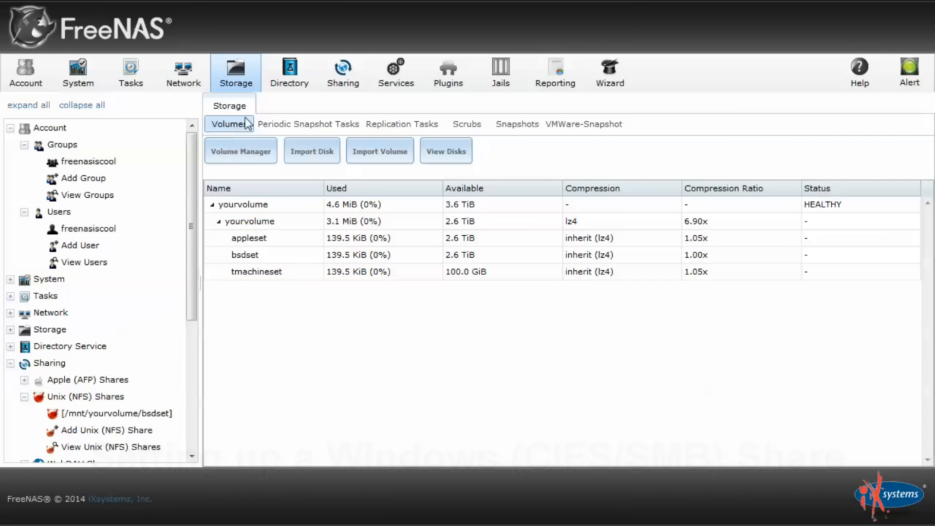
click(262, 225)
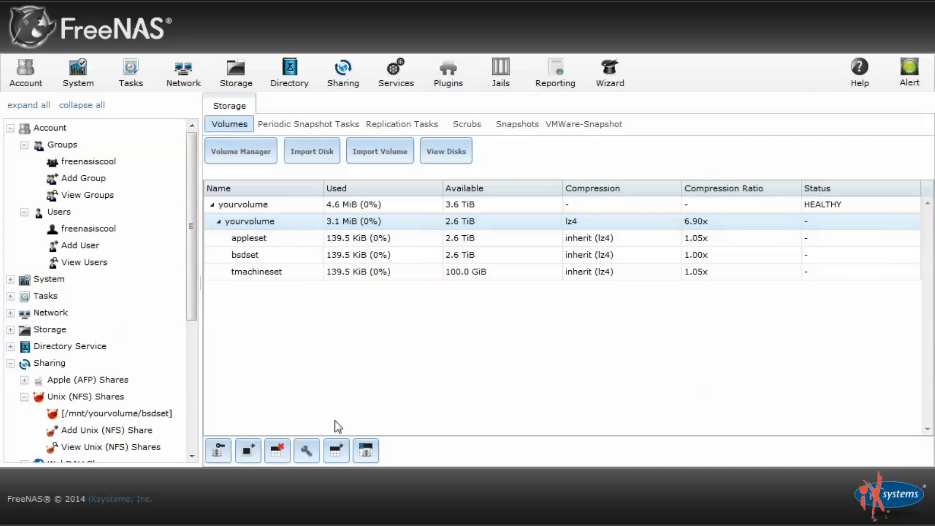
click(336, 455)
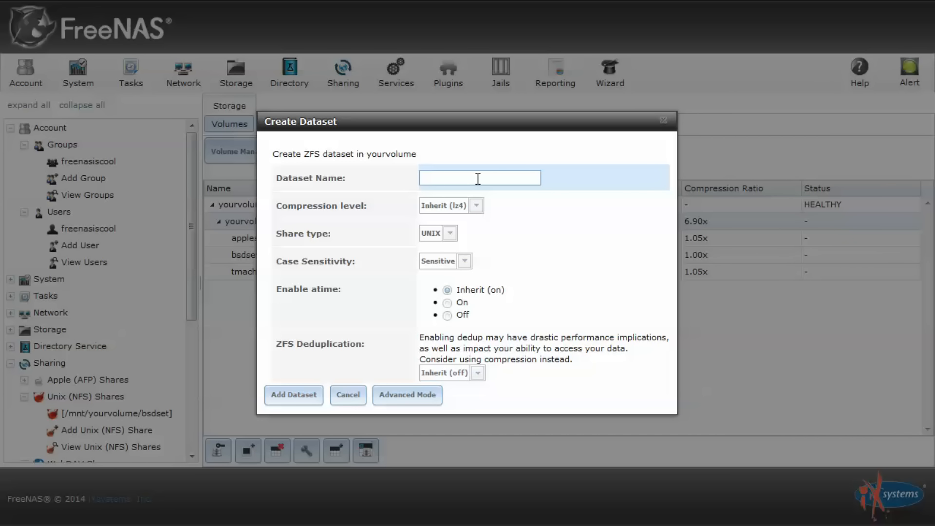
click(449, 234)
click(454, 265)
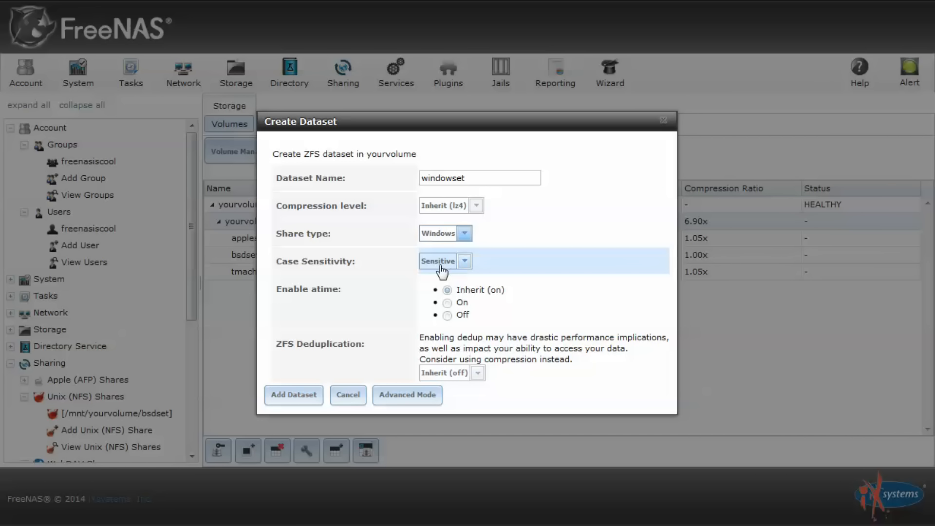
click(293, 395)
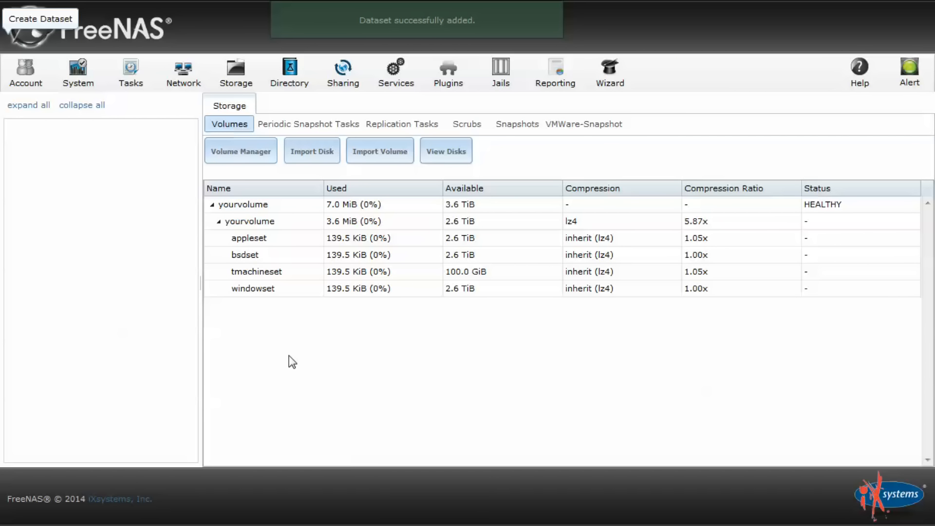
Change windowset's permissions so the new user's group is the owner group
click(270, 297)
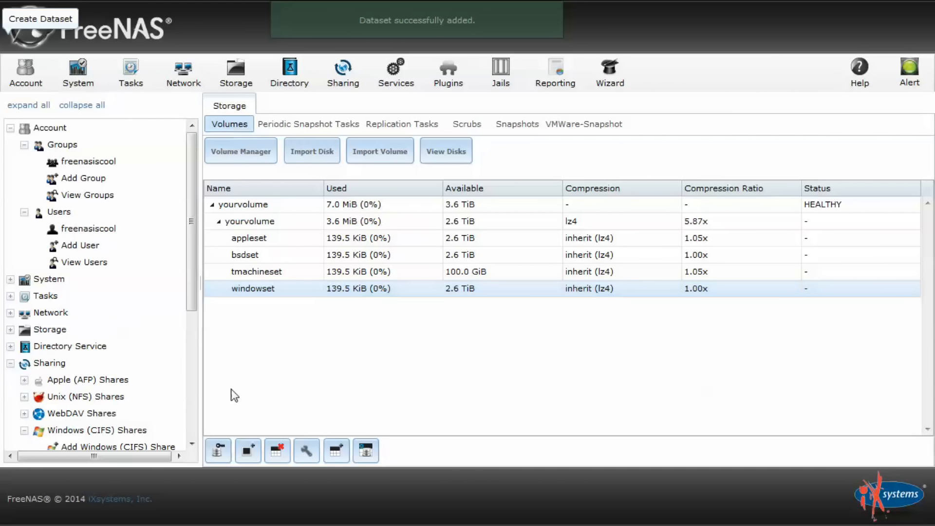
click(219, 454)
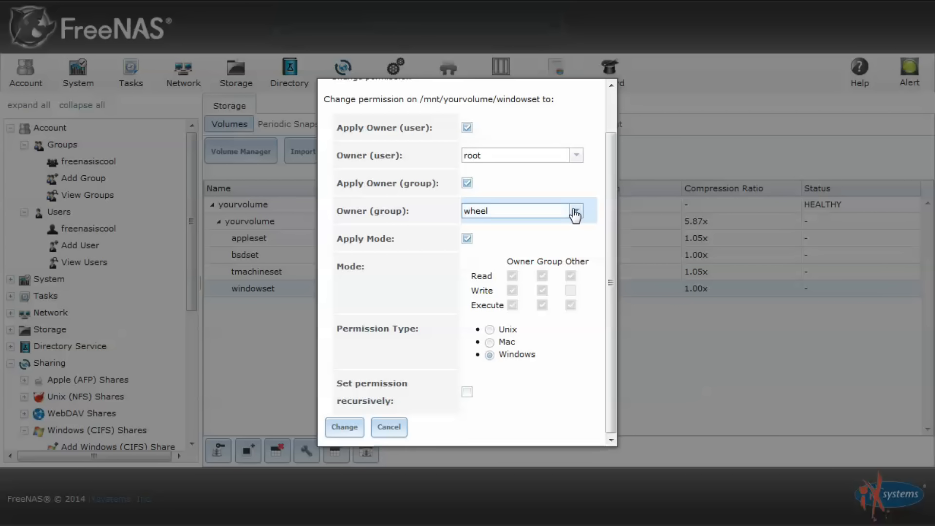
click(575, 211)
scroll(494, 321, down, 3)
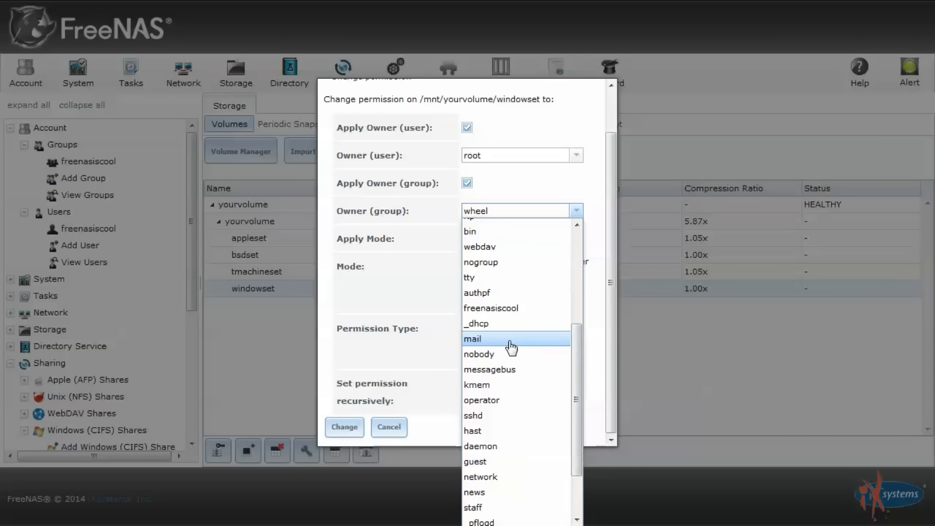
click(512, 314)
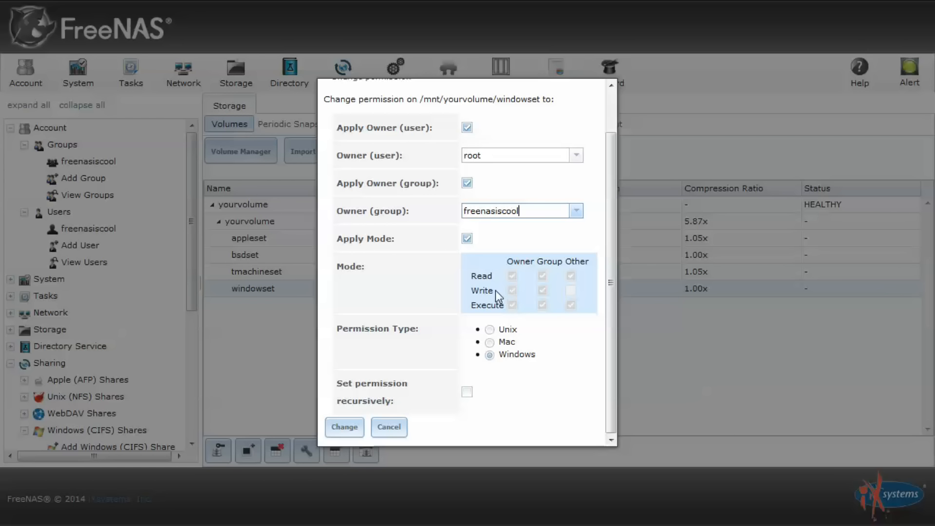
click(350, 427)
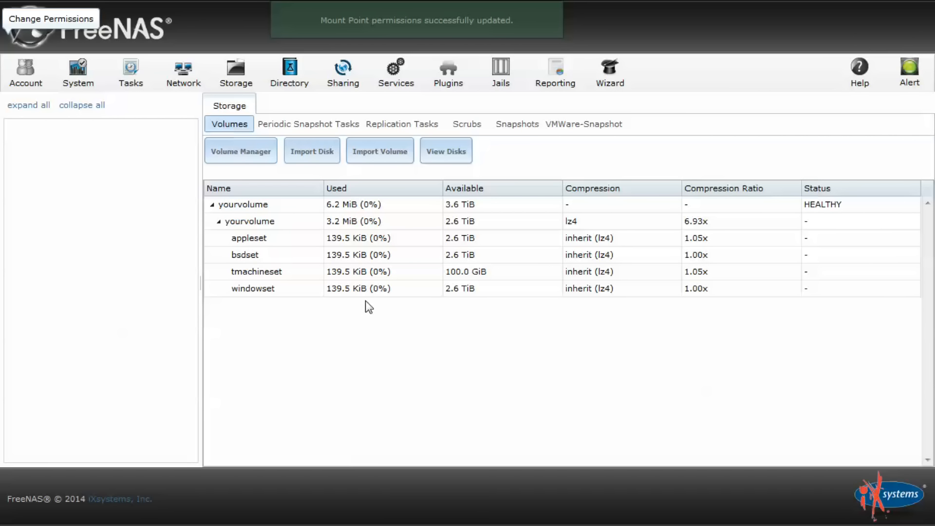
scroll(40, 314, down, 3)
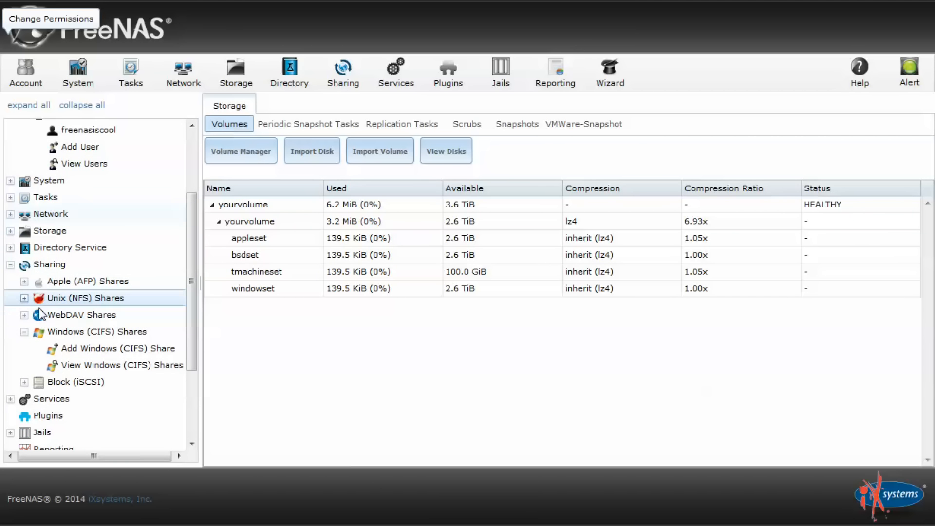
Add CIFS share windowshare on /mnt/yourvolume/windowset with guest access, and enable the CIFS service
click(97, 349)
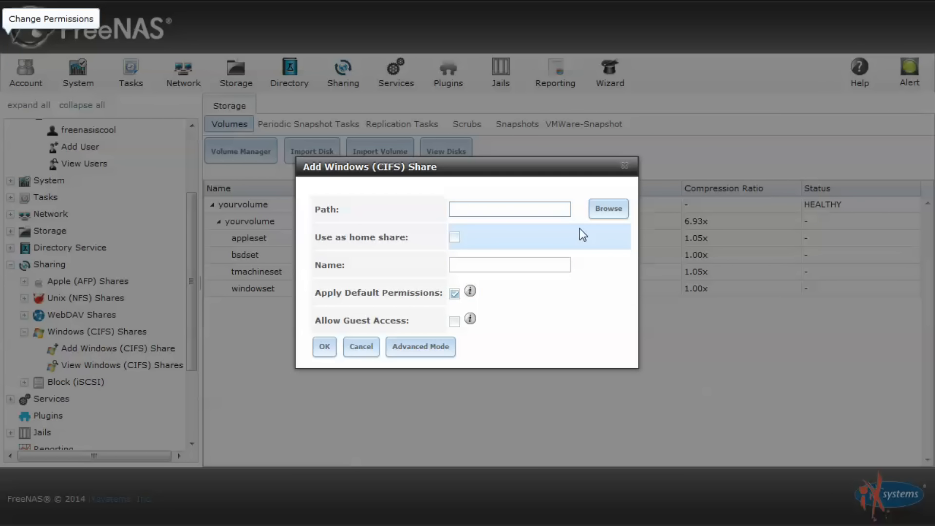
click(500, 271)
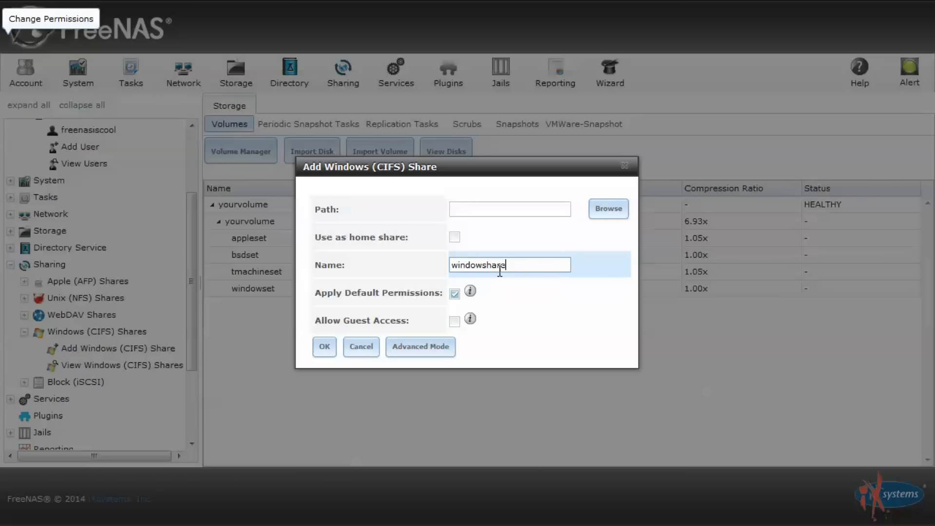
click(614, 213)
scroll(566, 215, up, 2)
click(464, 183)
click(479, 200)
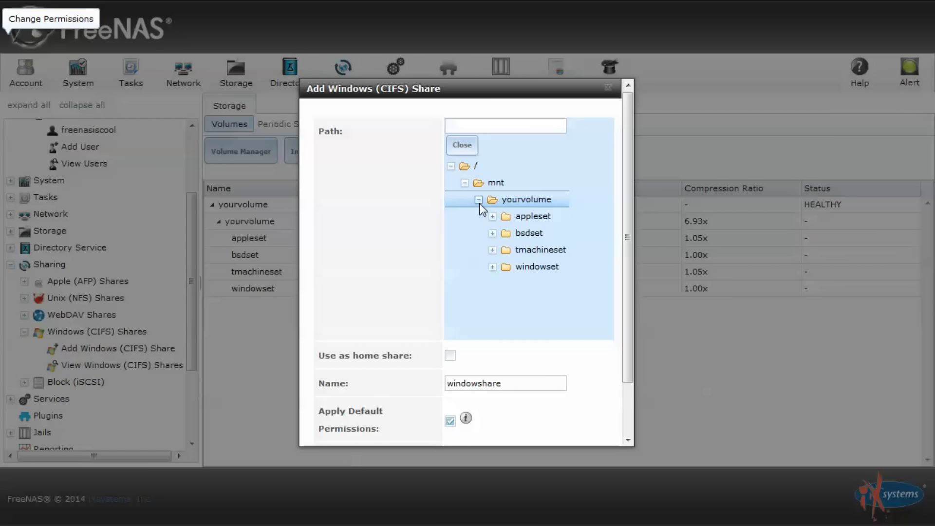
click(537, 265)
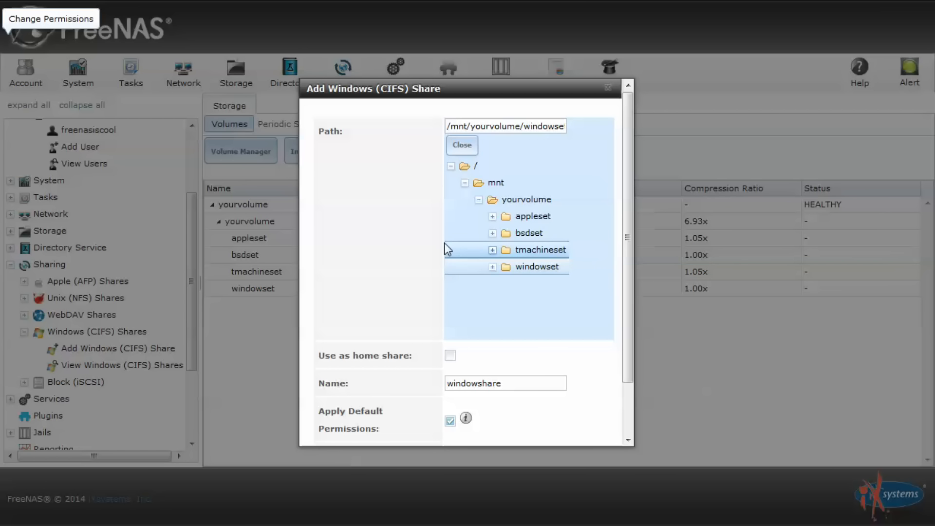
scroll(399, 233, down, 2)
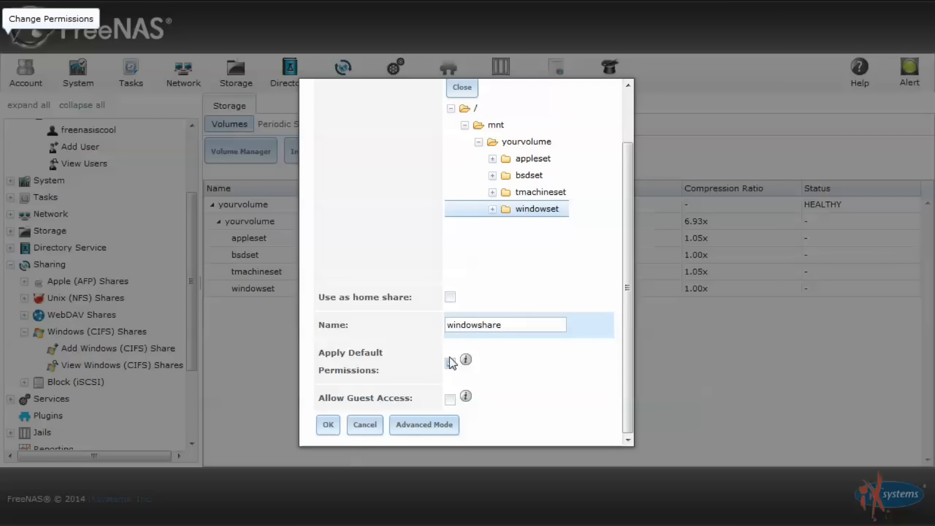
click(451, 400)
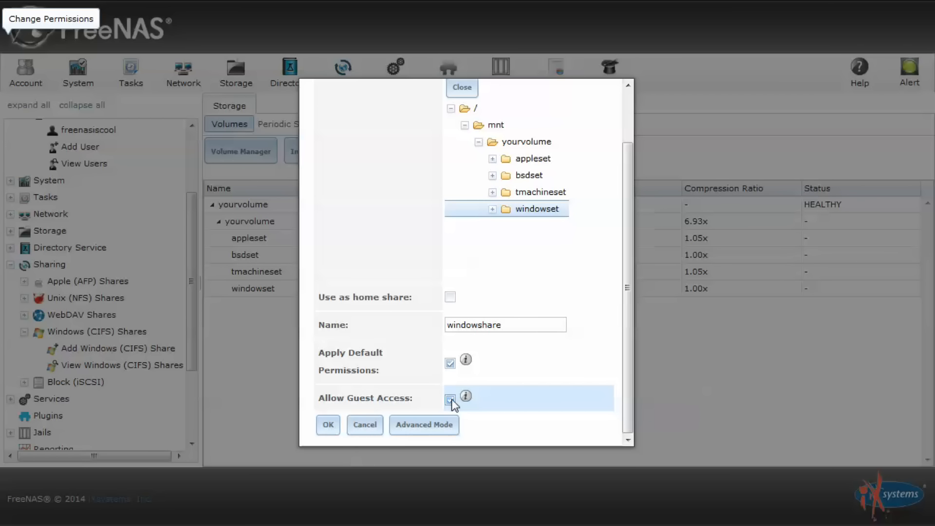
click(329, 423)
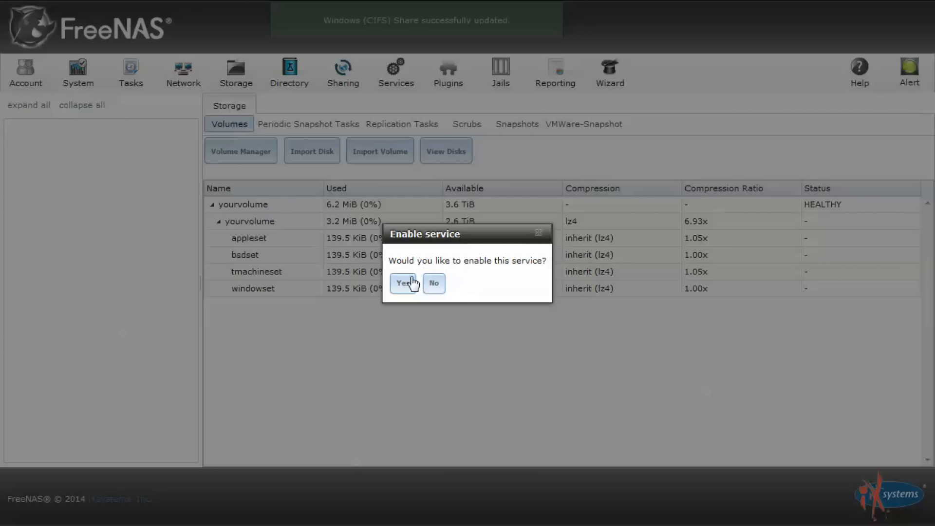
click(412, 282)
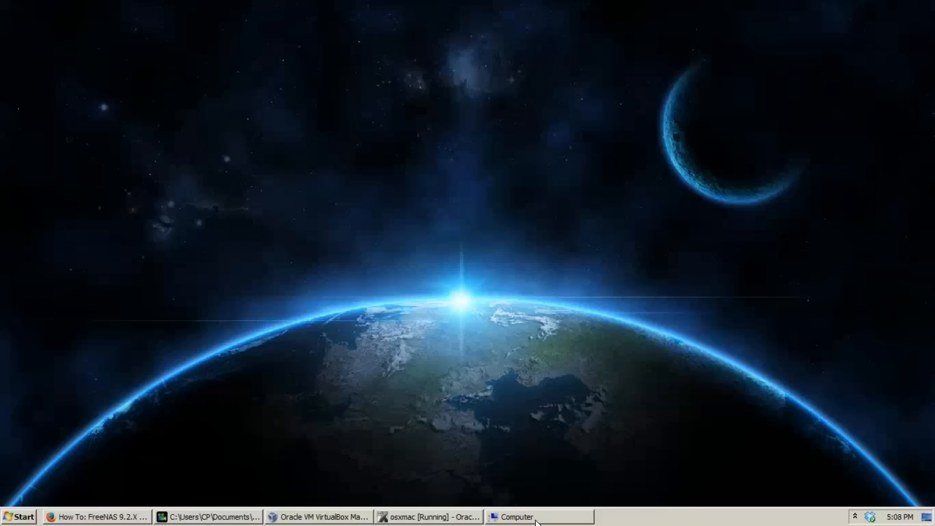
In Windows Explorer, open the NAS server 10.2.1.237's shared folders
click(536, 521)
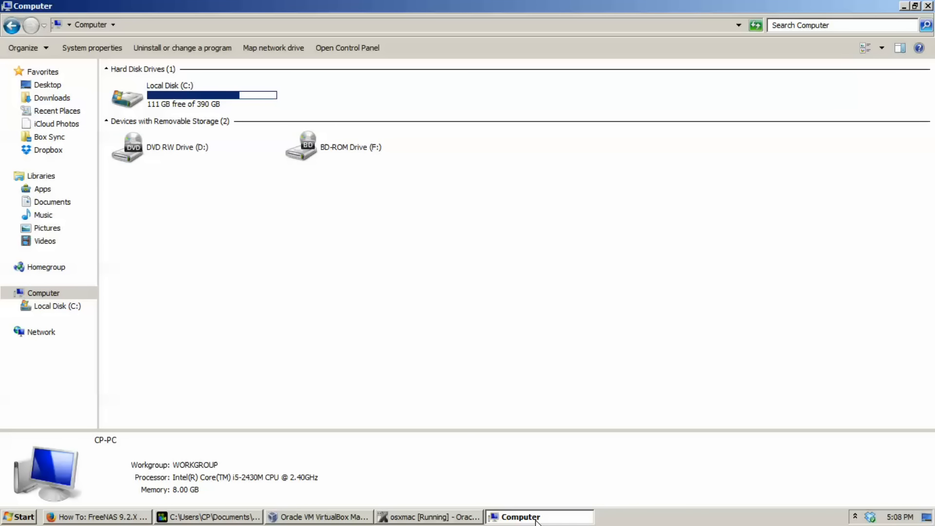
click(400, 27)
text(\10.)
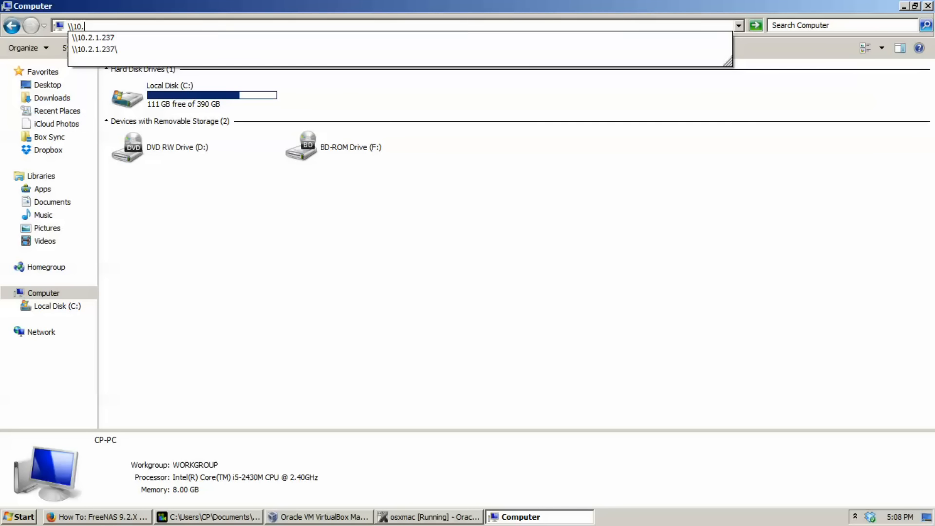
key(Down)
key(Return)
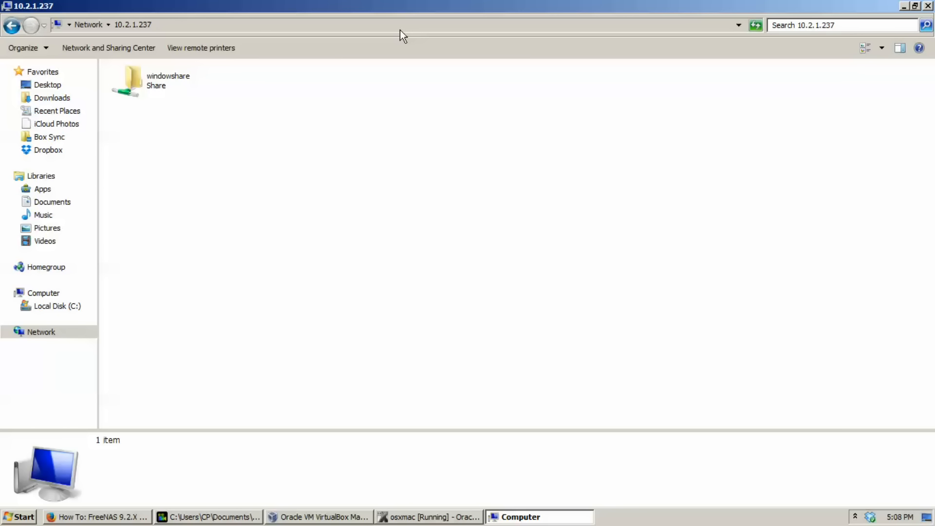
Map windowshare as drive Z: using the FreeNAS user's name and password
right_click(159, 86)
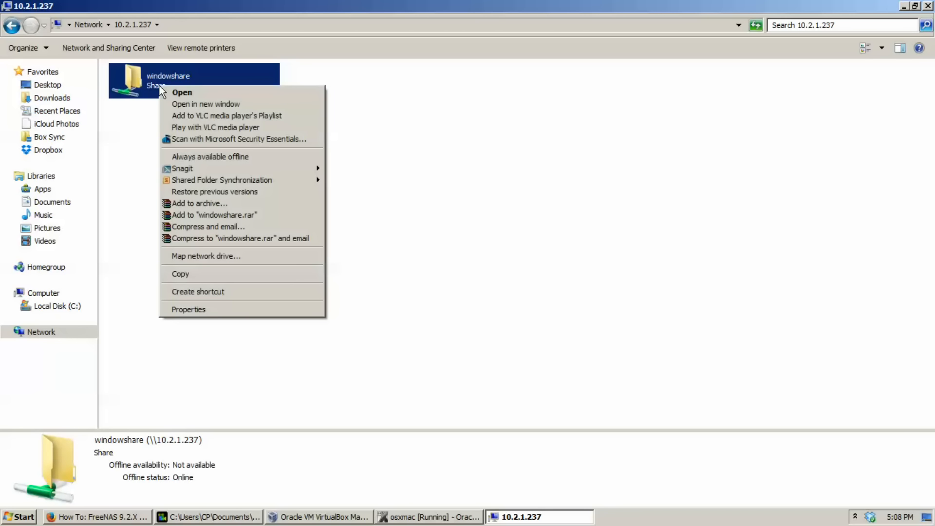
click(242, 256)
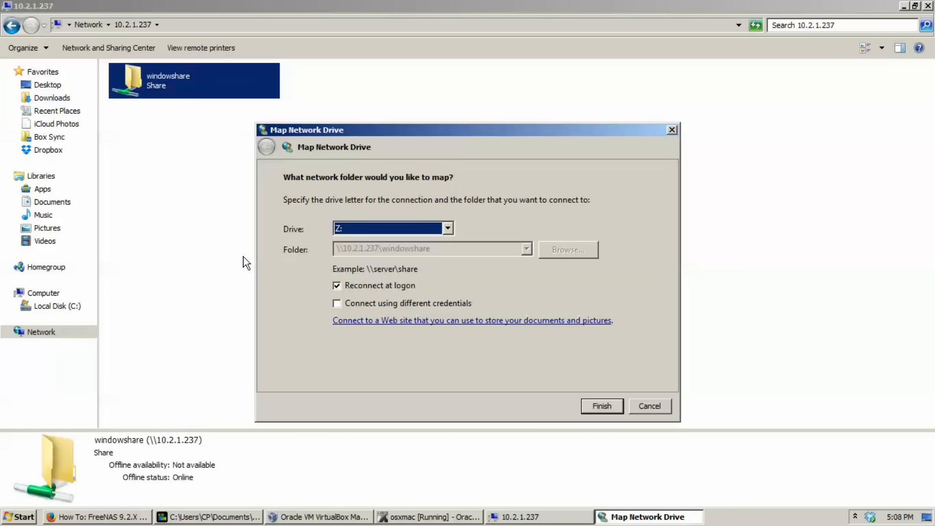
click(366, 306)
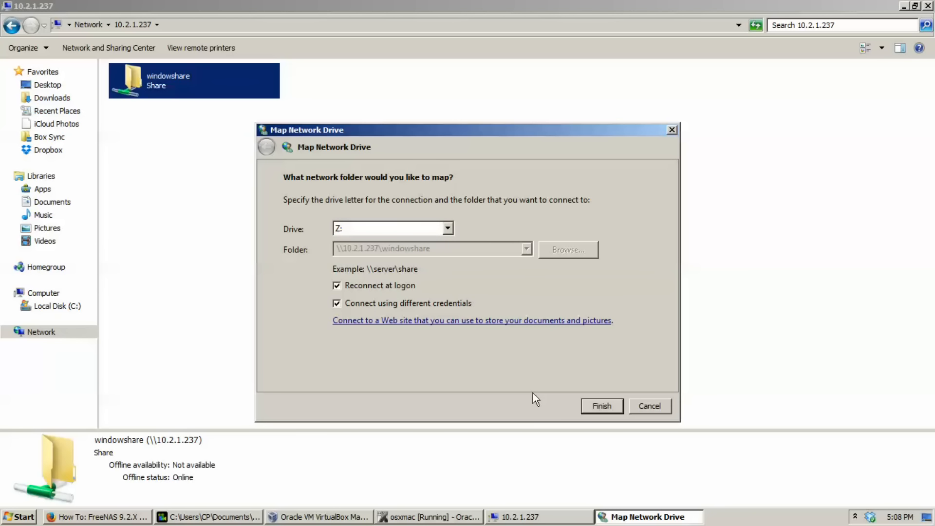
click(604, 406)
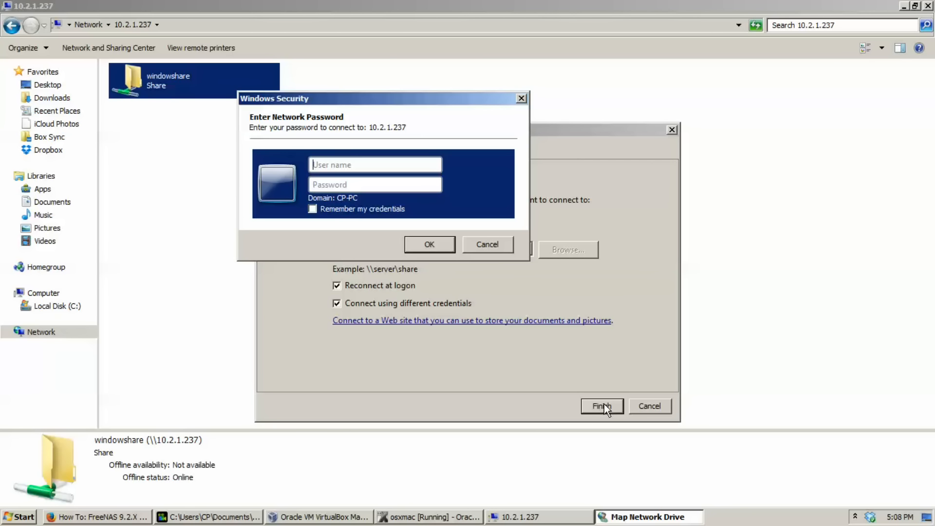
click(376, 165)
text(freenasiscool)
key(Tab)
text(f)
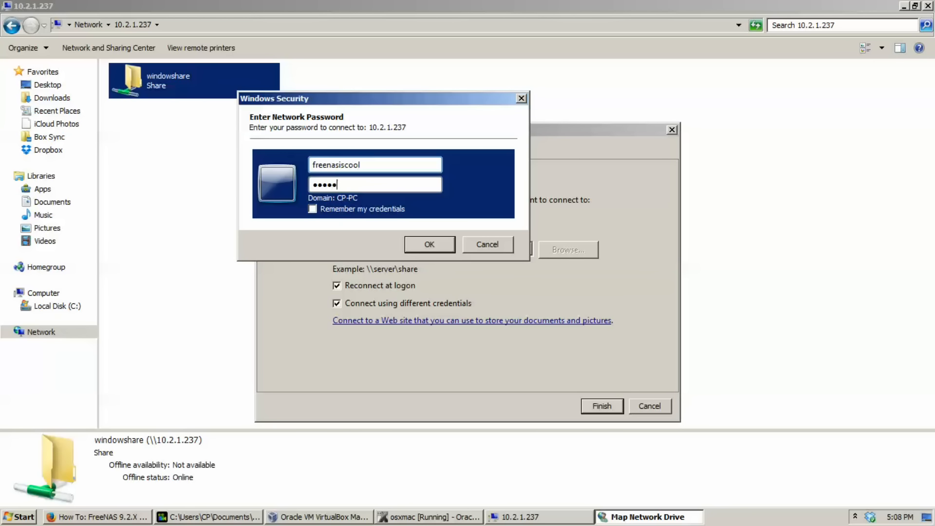
click(417, 247)
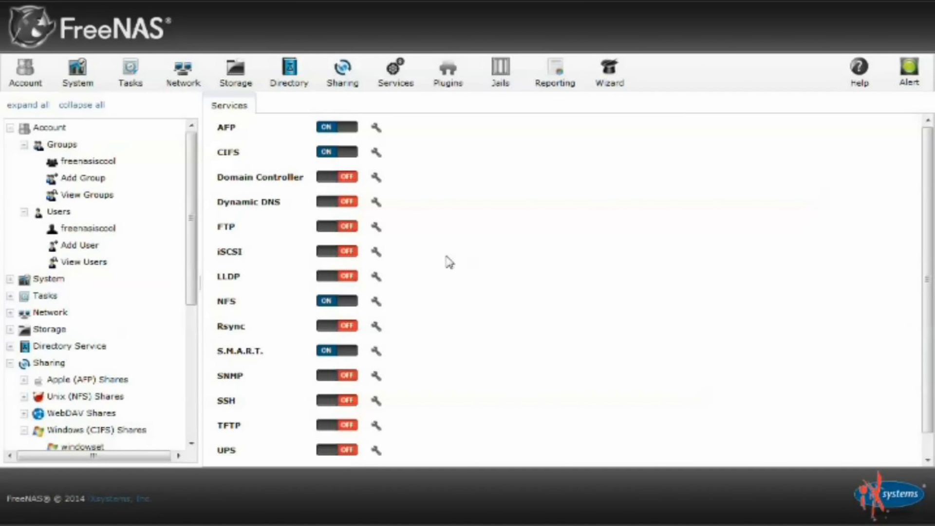
Create dataset webdavset under yourvolume with UNIX share type
click(223, 91)
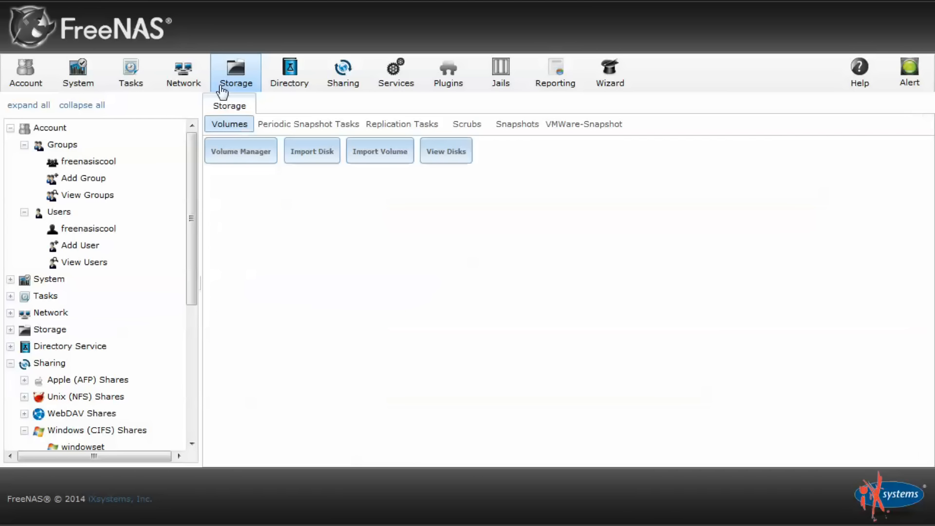
click(271, 224)
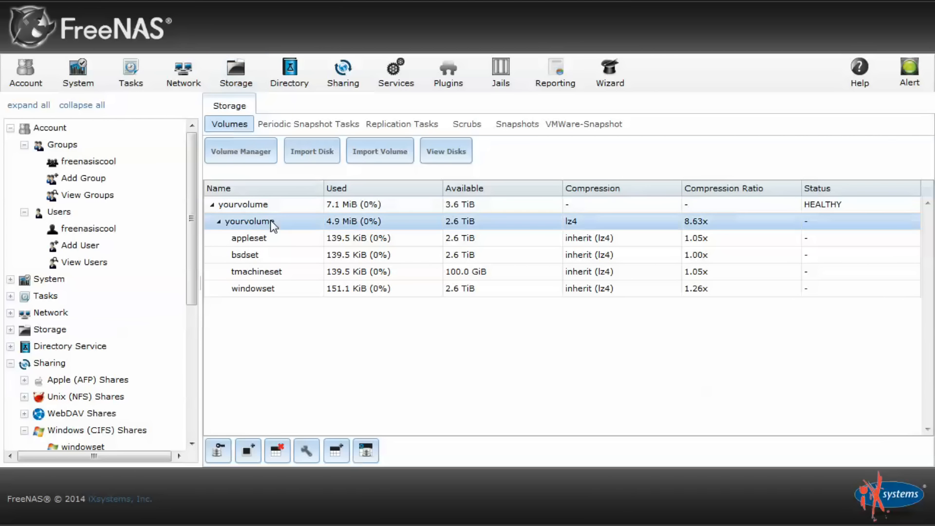
click(331, 457)
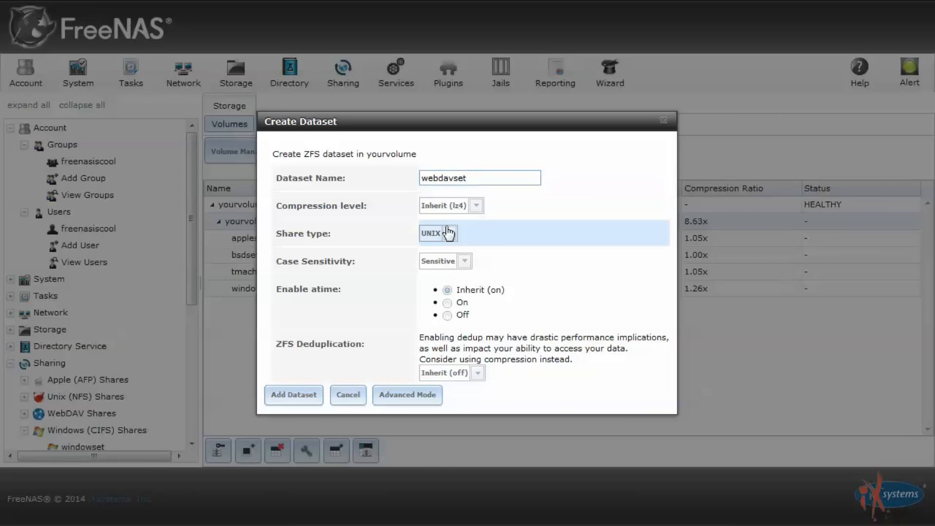
click(294, 395)
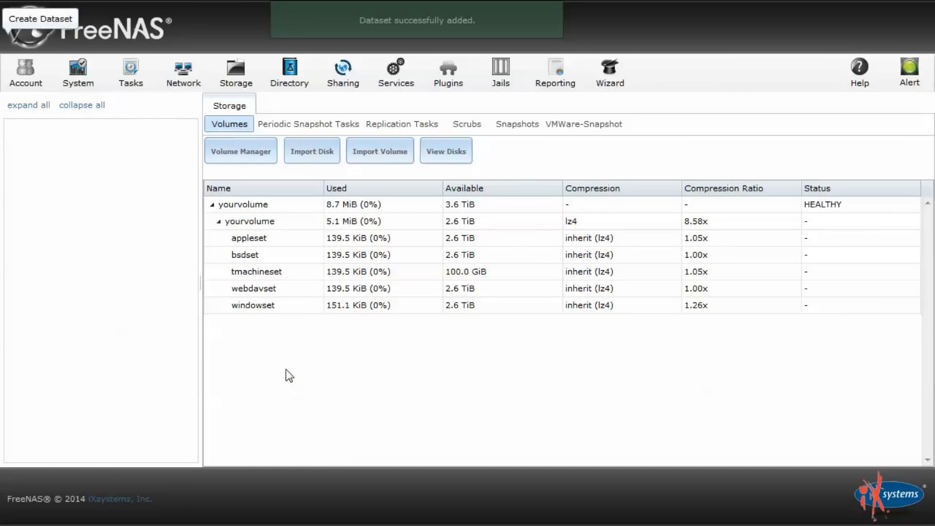
Change the webdavset dataset's permissions so webdav is its owner group
click(279, 289)
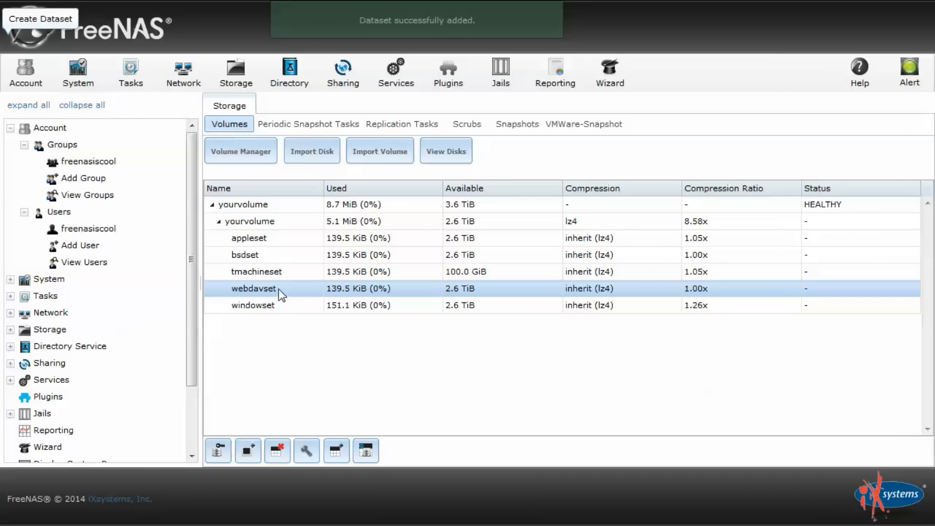
click(215, 446)
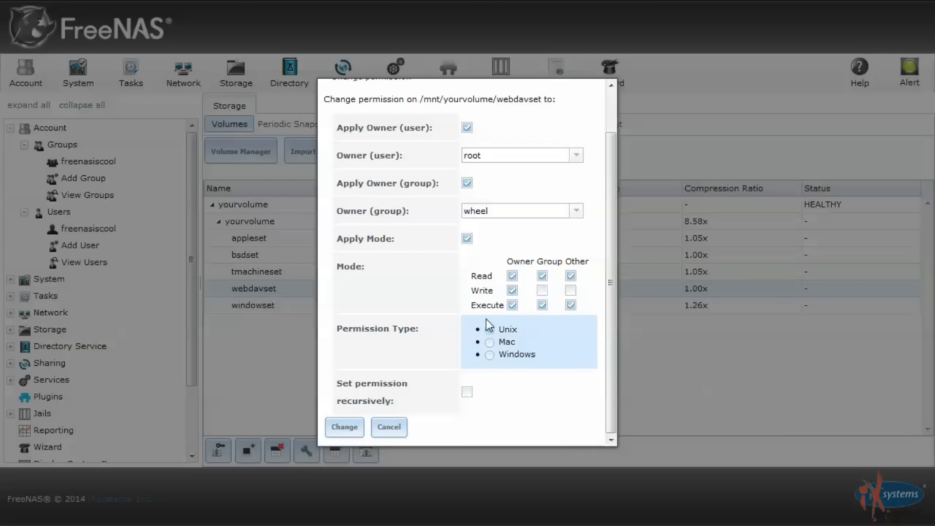
click(576, 210)
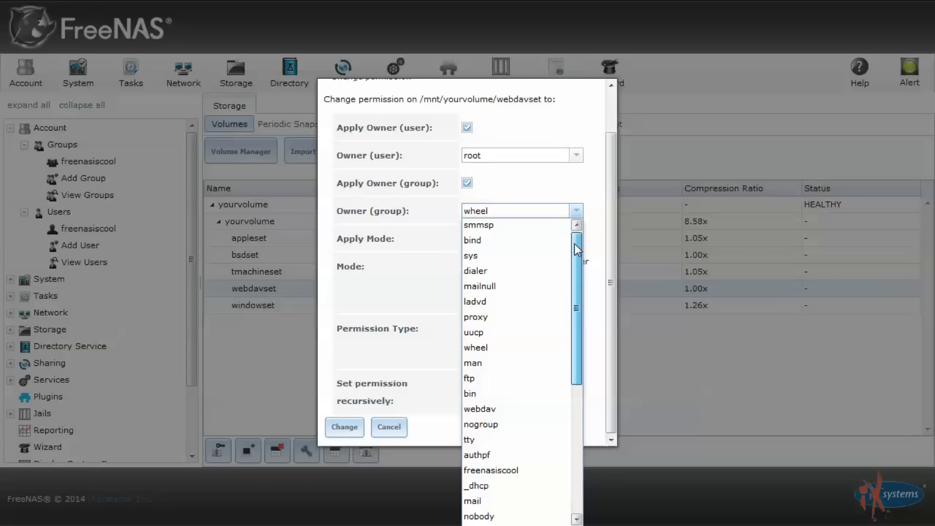
click(535, 412)
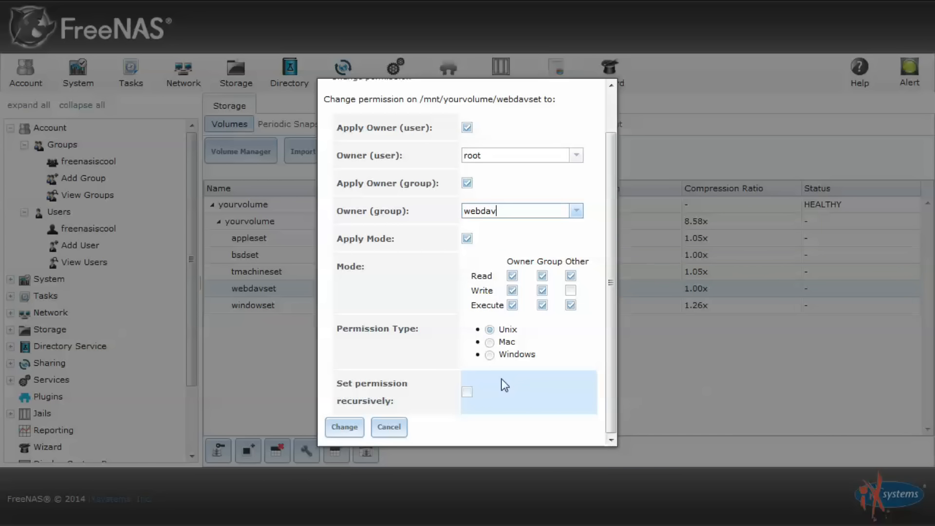
click(340, 429)
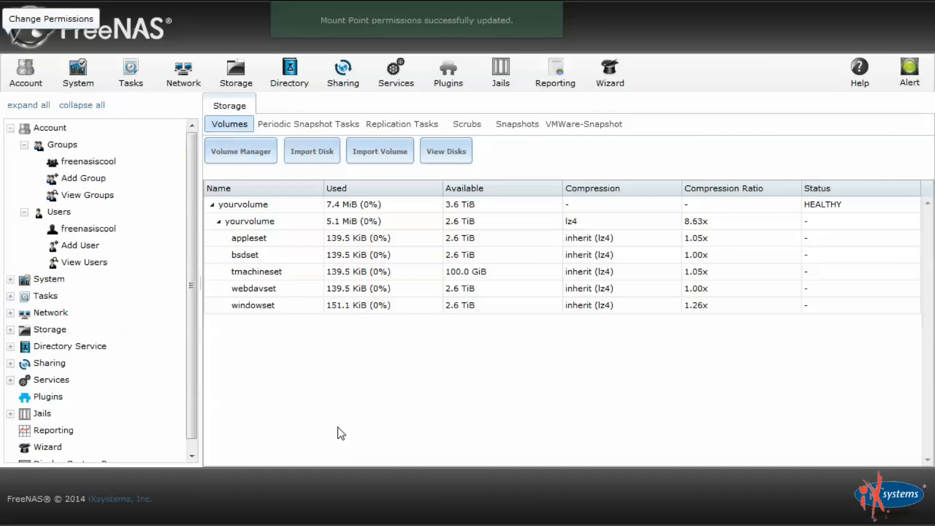
scroll(80, 299, down, 1)
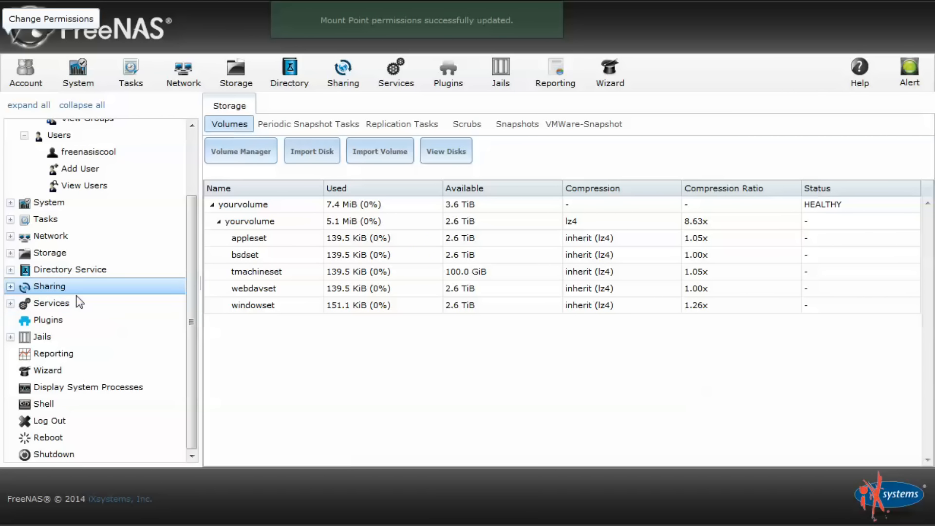
Start a new WebDAV share named webdavshare
click(9, 287)
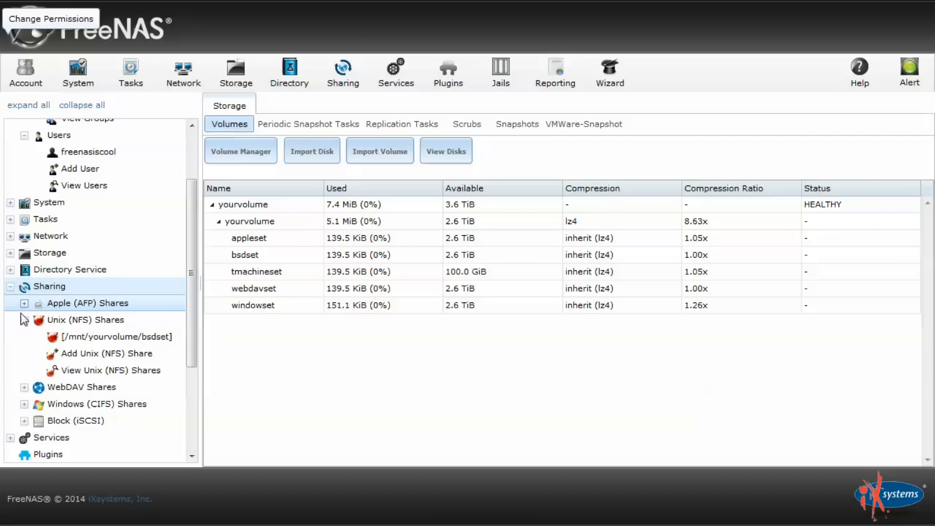
scroll(21, 312, down, 2)
click(24, 321)
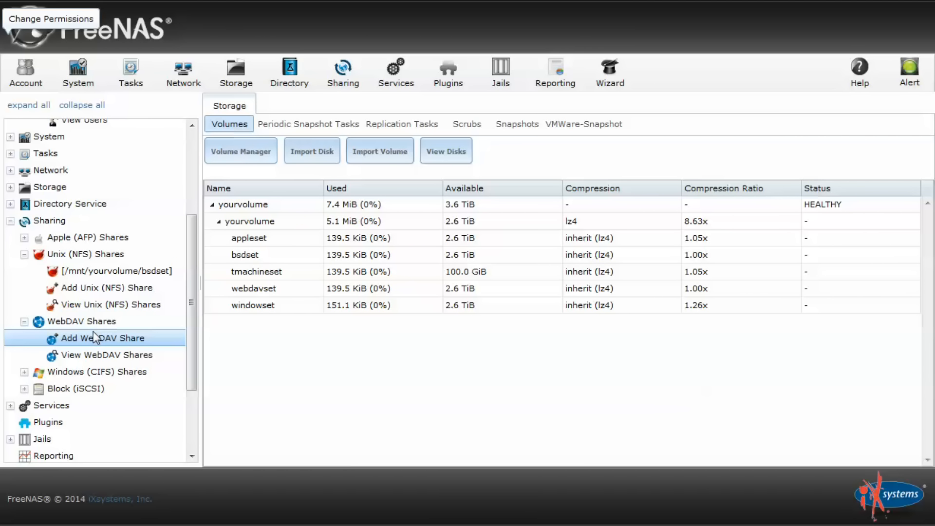
click(106, 338)
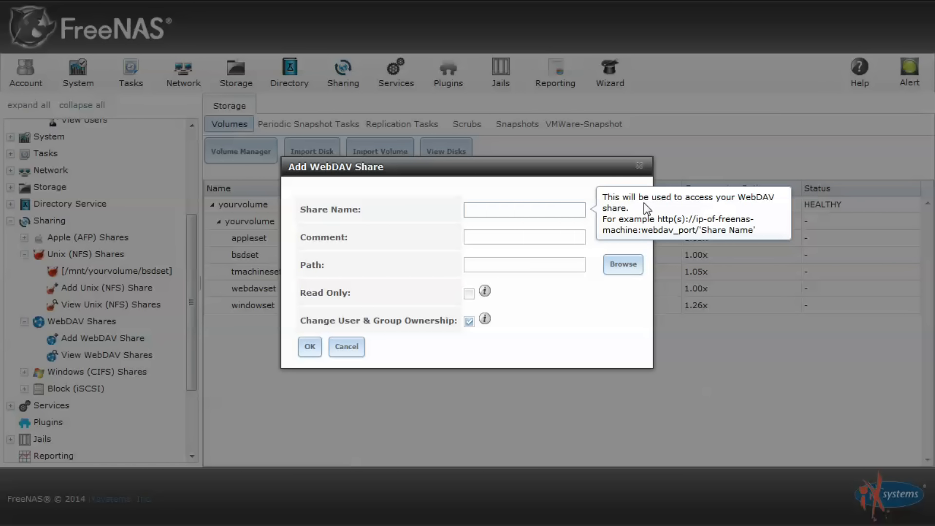
text(webdavshare)
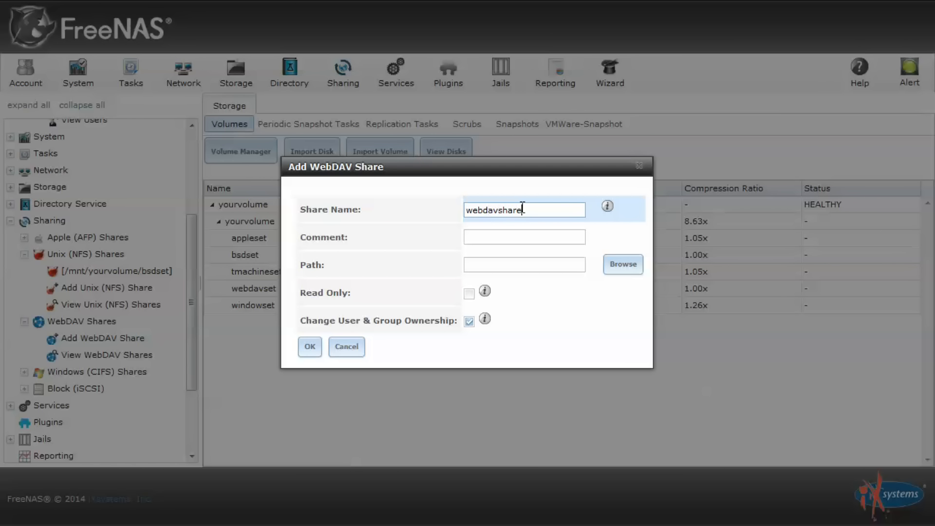
Set the share path to /mnt/yourvolume/webdavset, save it, and enable the WebDAV service
click(620, 264)
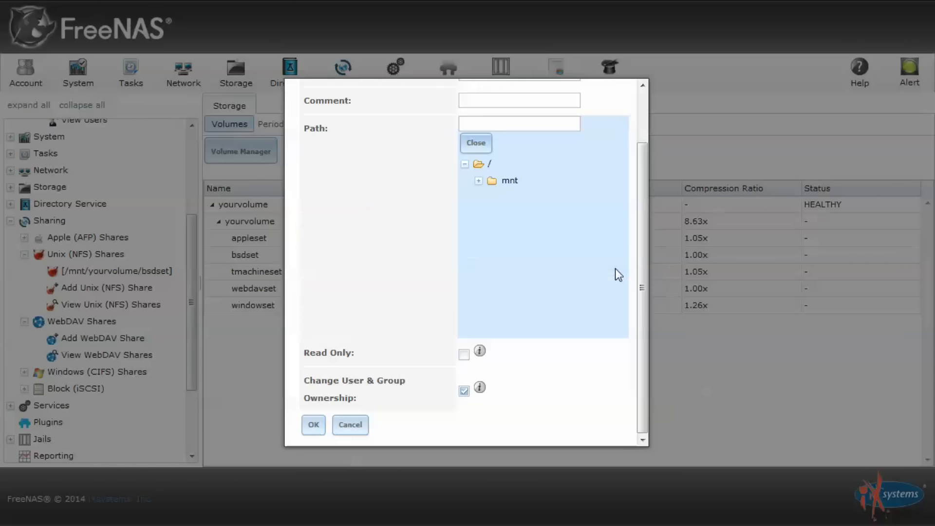
click(480, 181)
click(492, 198)
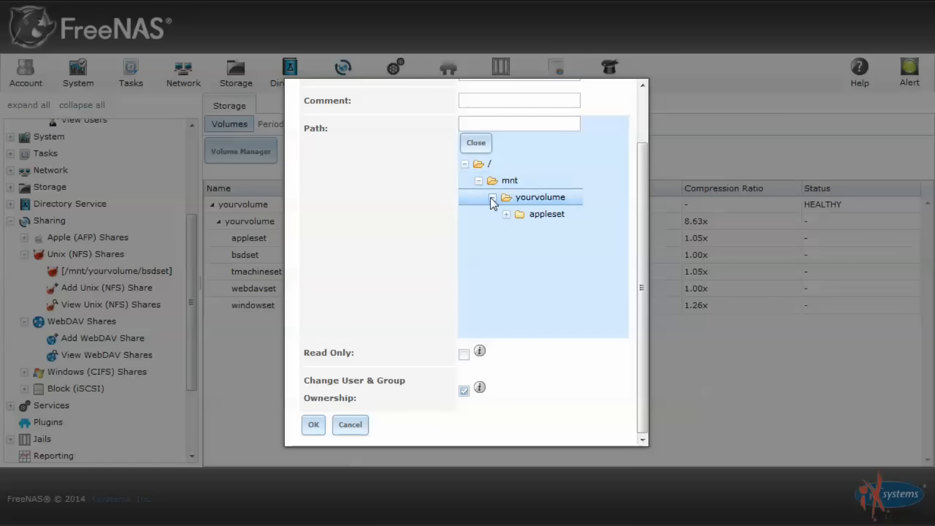
click(542, 264)
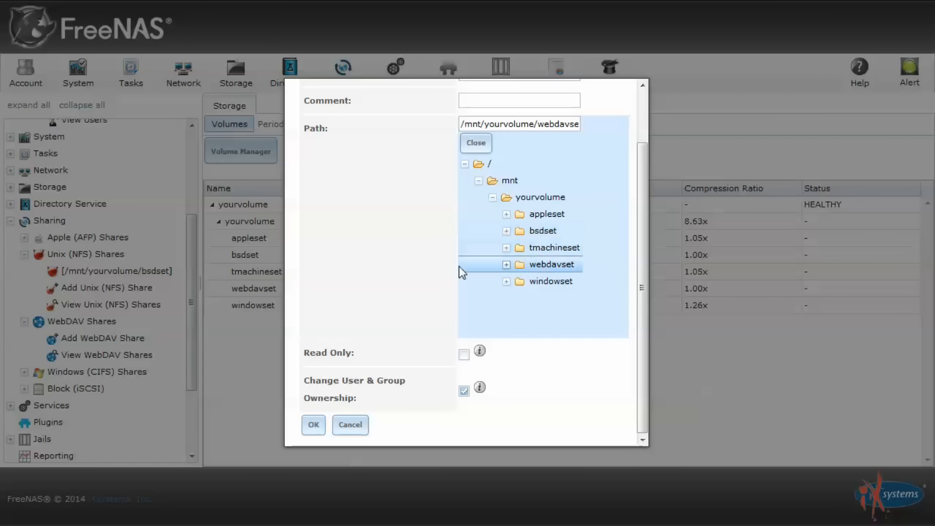
click(314, 425)
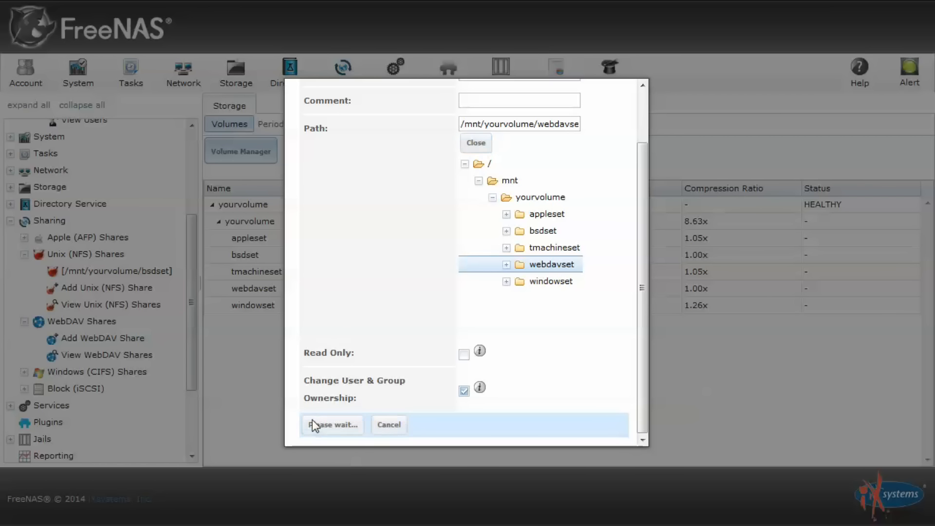
click(403, 287)
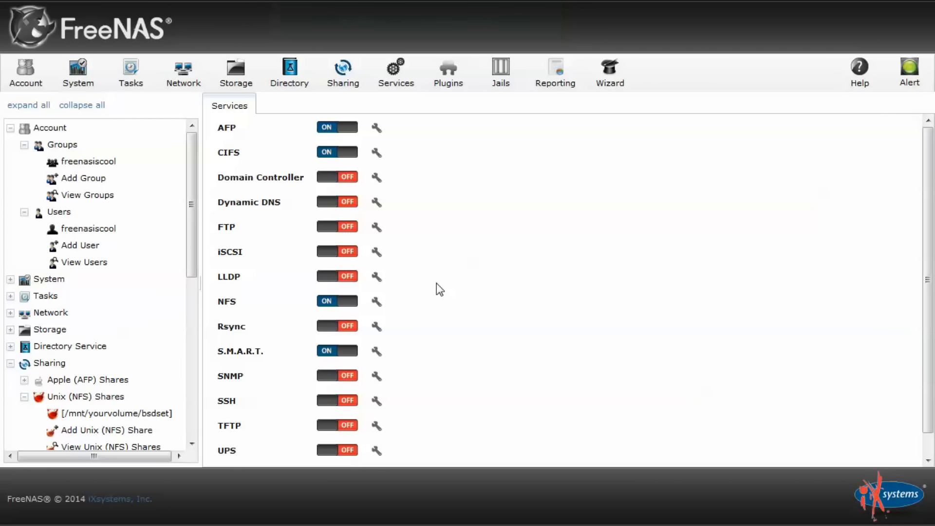
Switch WebDAV to Basic Authentication, enter and confirm the WebDAV password, and save
click(377, 455)
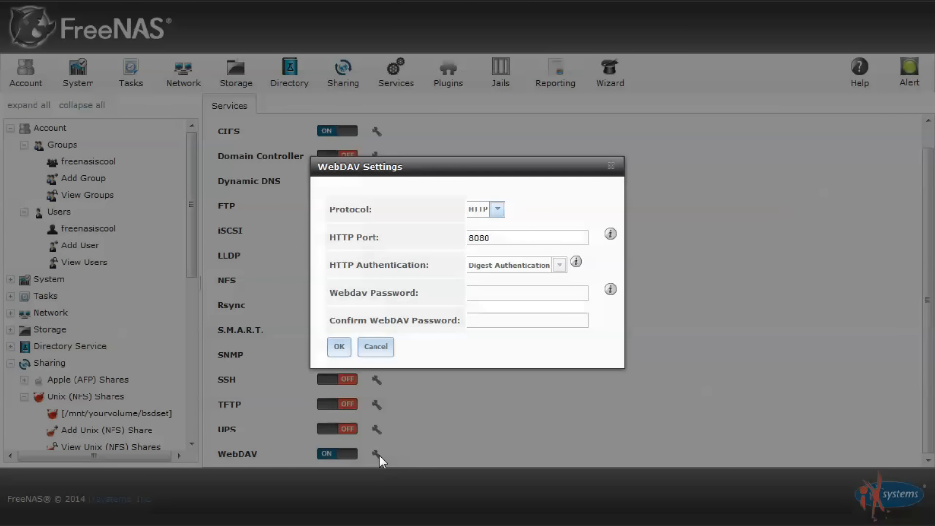
click(560, 267)
click(511, 281)
click(515, 293)
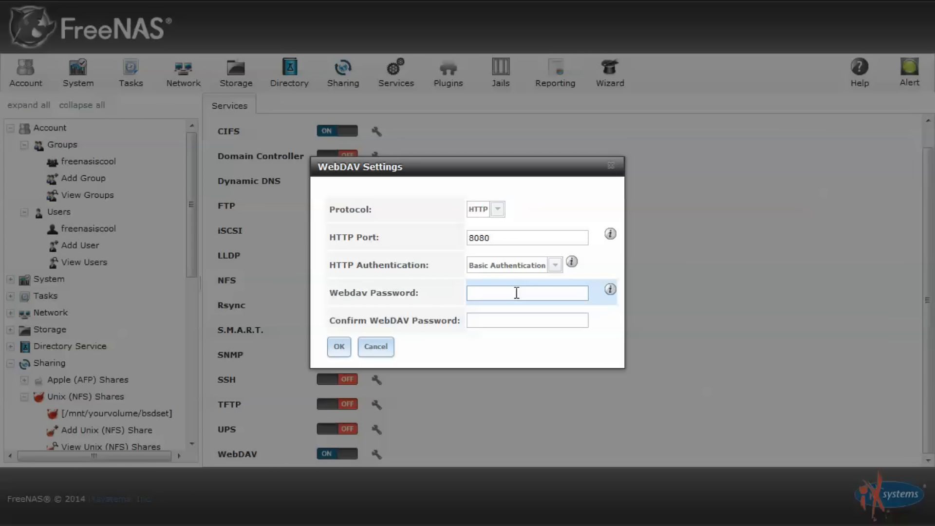
text(********)
key(Tab)
text(*******)
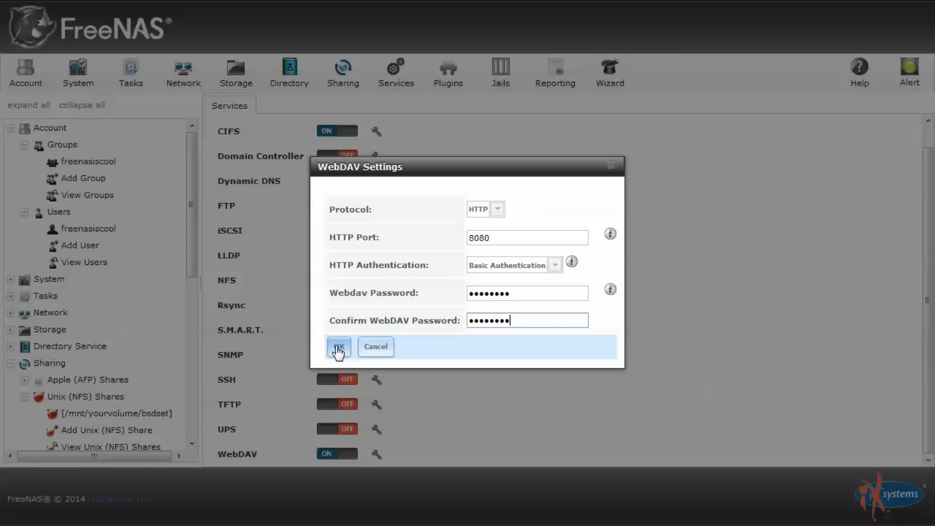
click(338, 348)
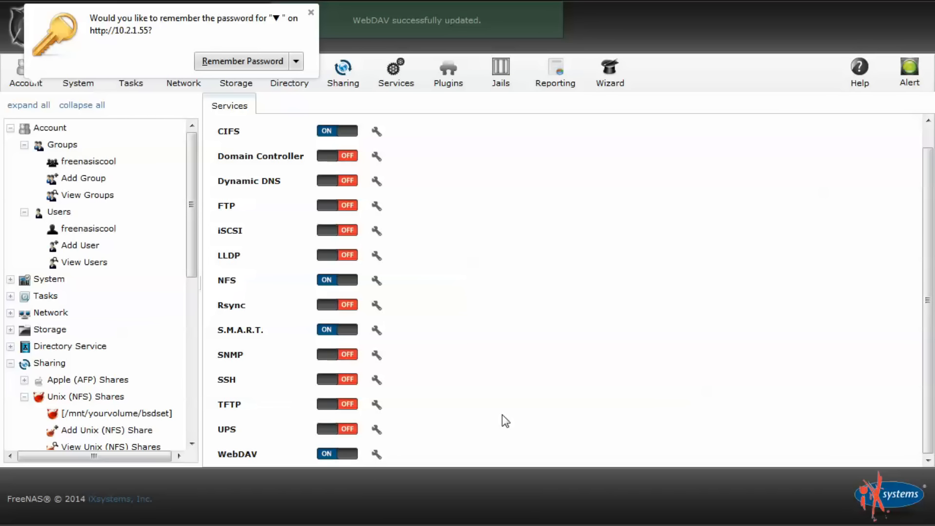